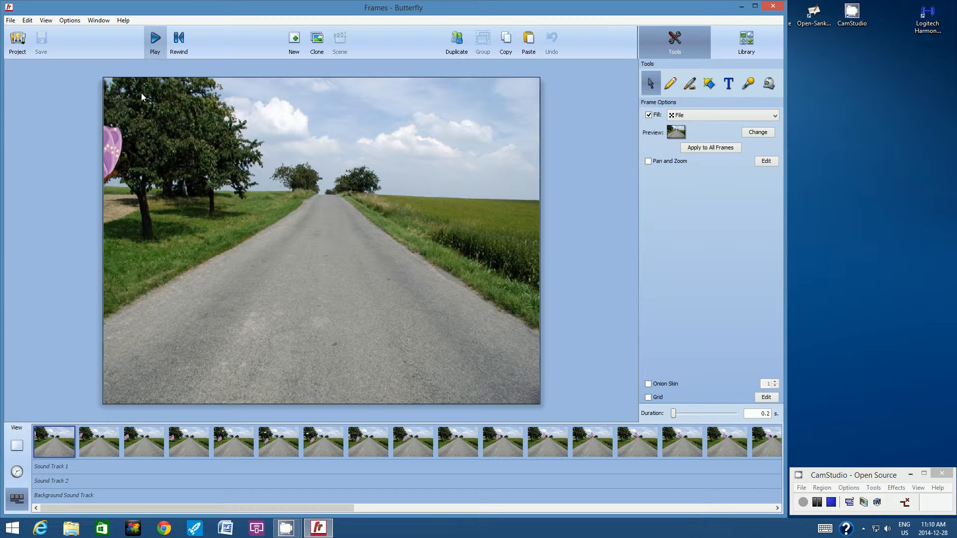
# Play the animation through to its title frame, stop it and return to the start of the frame sequence
pyautogui.click(155, 44)
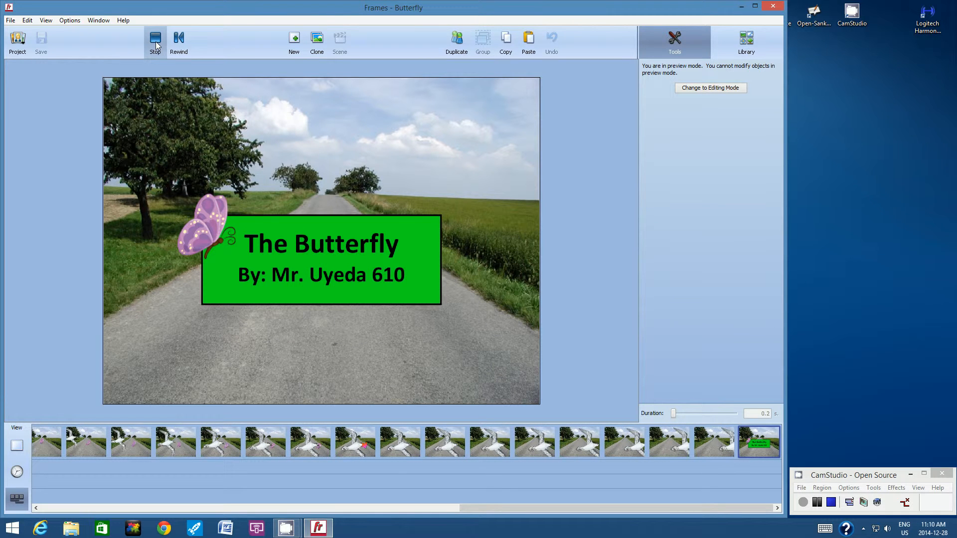
pyautogui.click(156, 44)
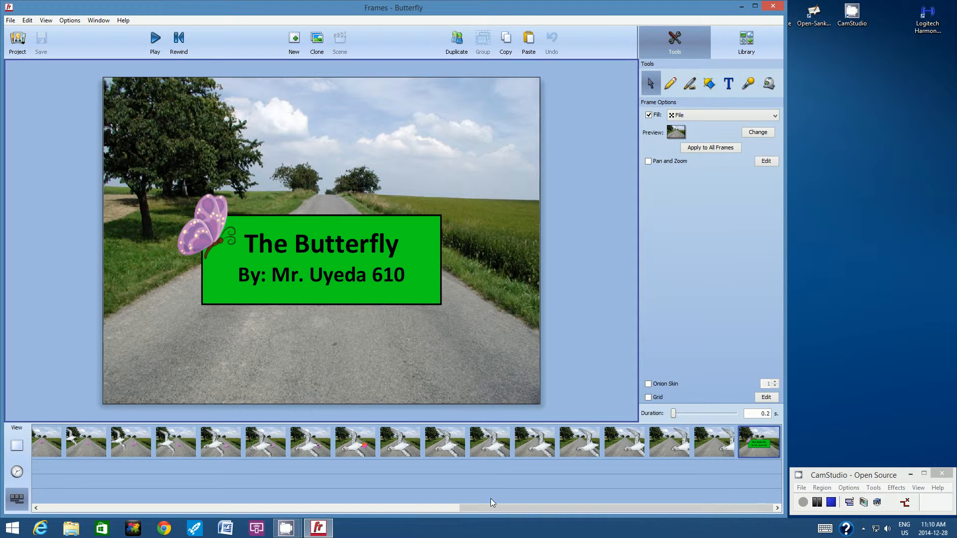
pyautogui.moveTo(488, 507); pyautogui.dragTo(58, 499)
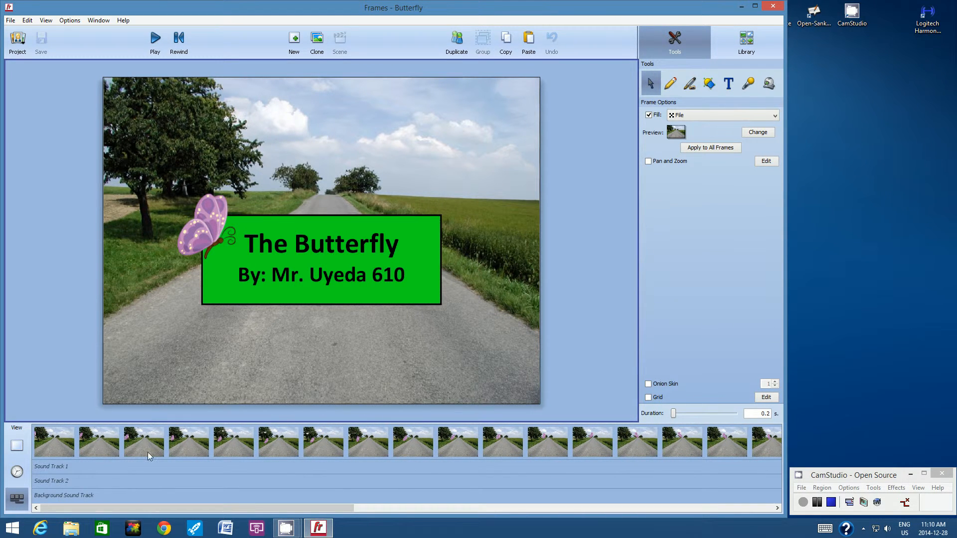
# Select the fifth frame and open the Clothing collection of the Objects clip art
pyautogui.click(227, 447)
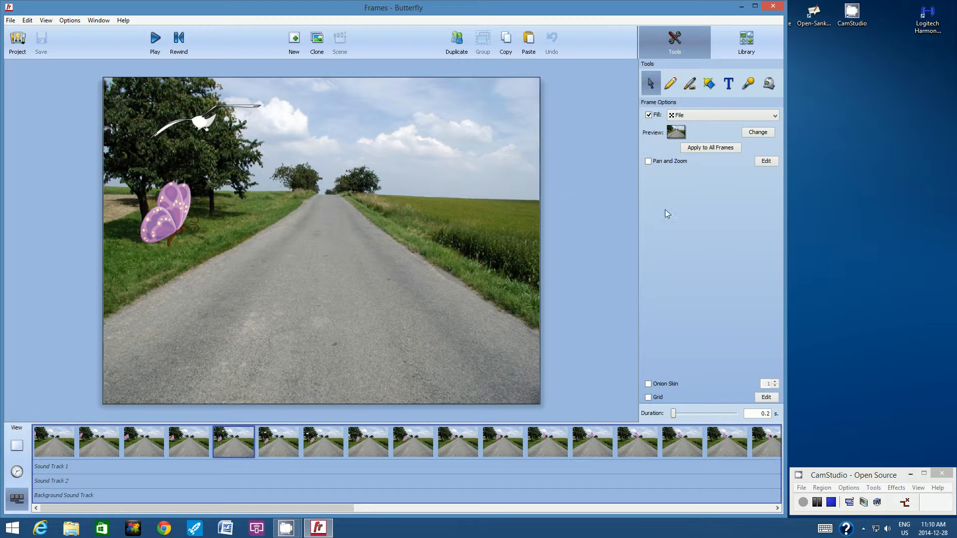
pyautogui.click(747, 47)
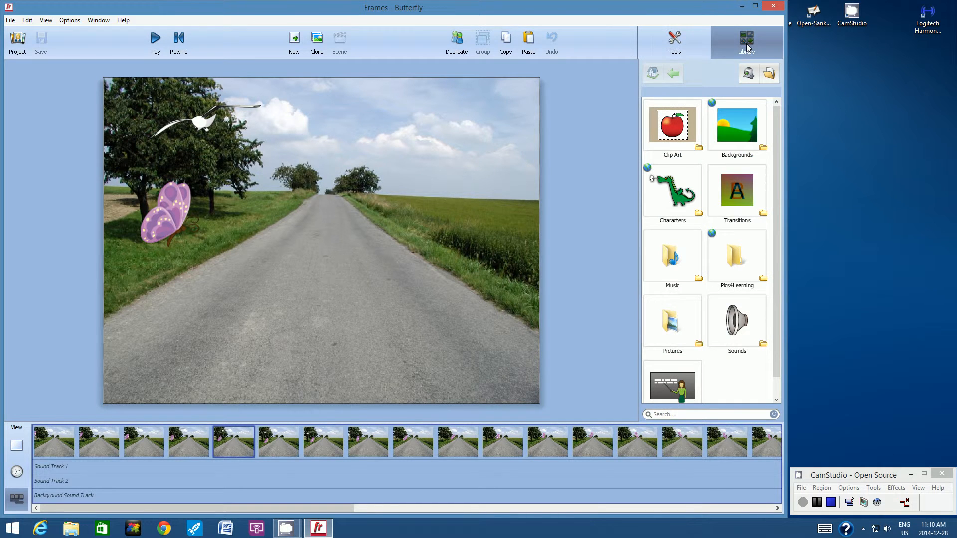
pyautogui.doubleClick(673, 126)
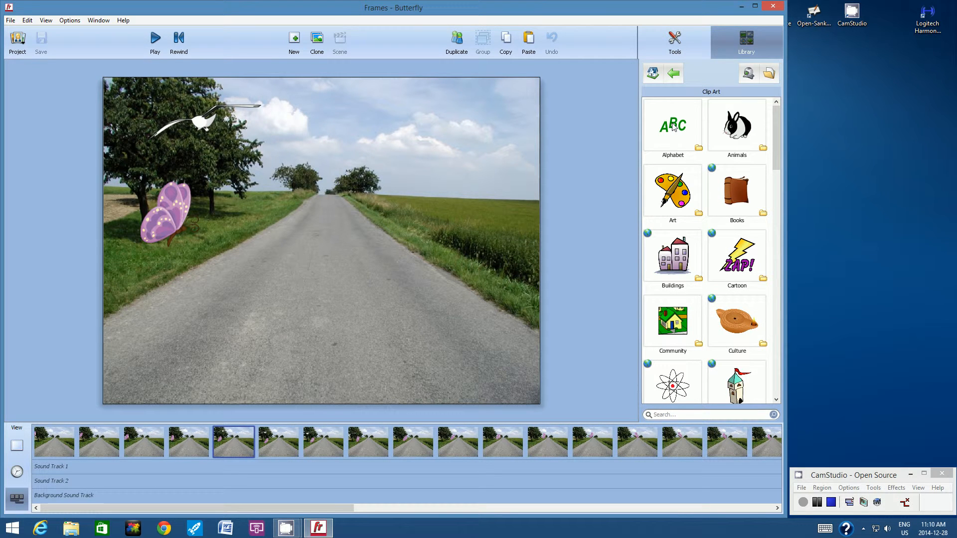
pyautogui.scroll(-1, 781, 162)
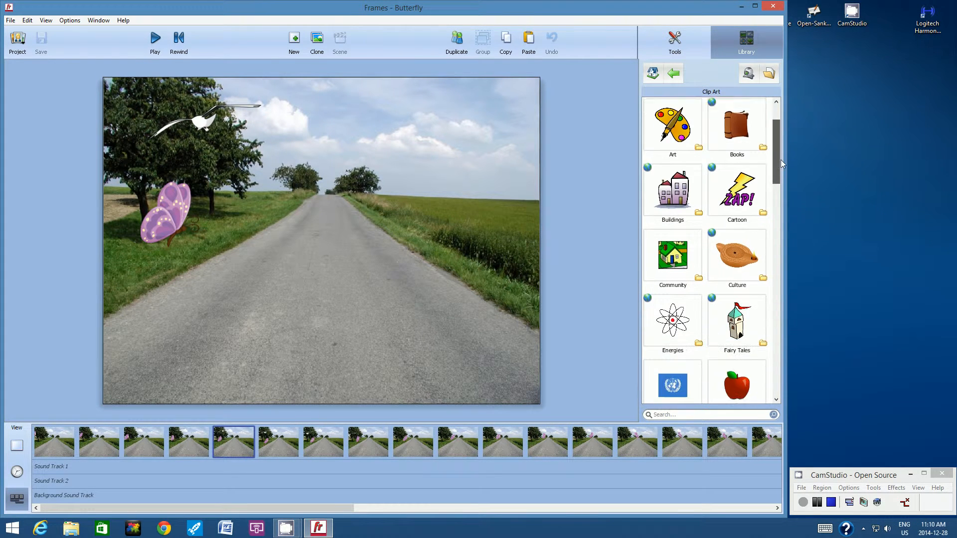
pyautogui.scroll(-5, 781, 162)
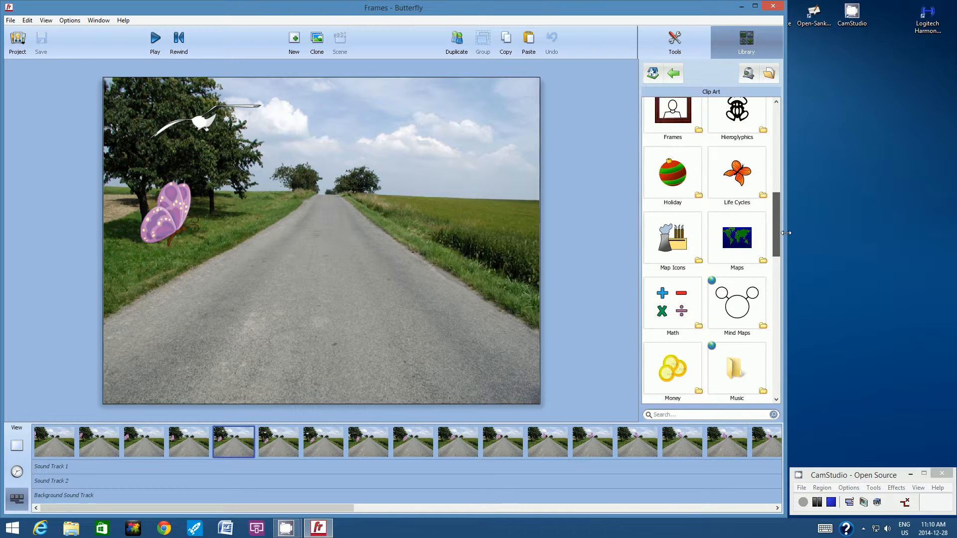
pyautogui.scroll(-3, 786, 233)
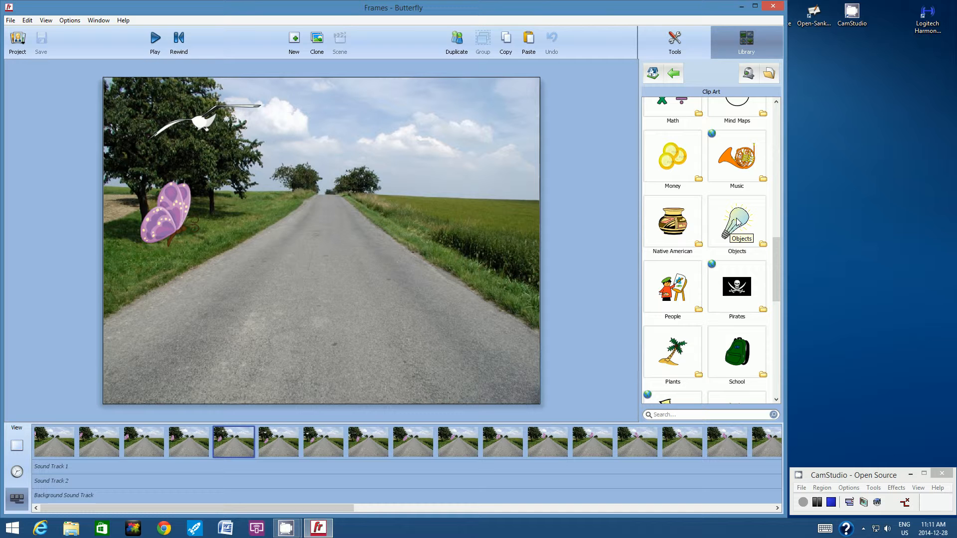
pyautogui.doubleClick(739, 222)
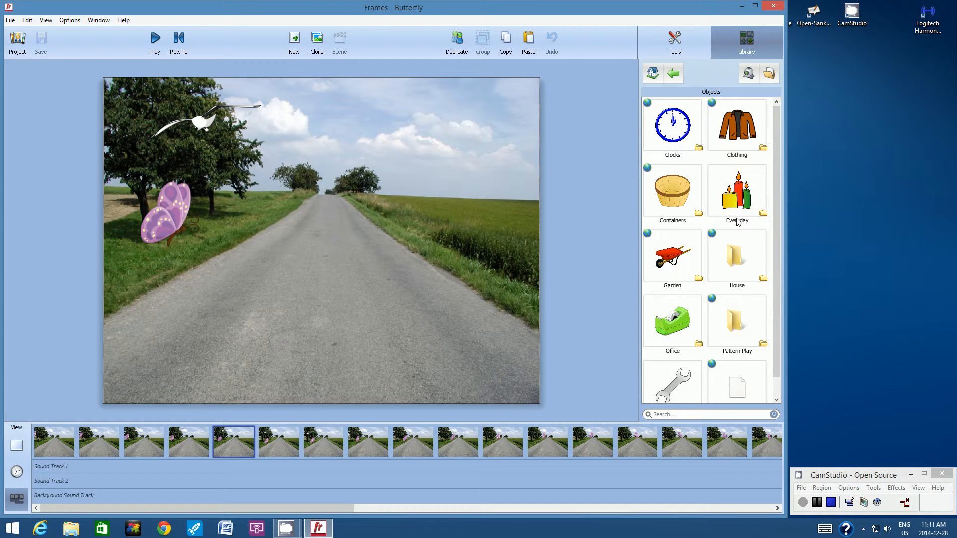
pyautogui.doubleClick(734, 124)
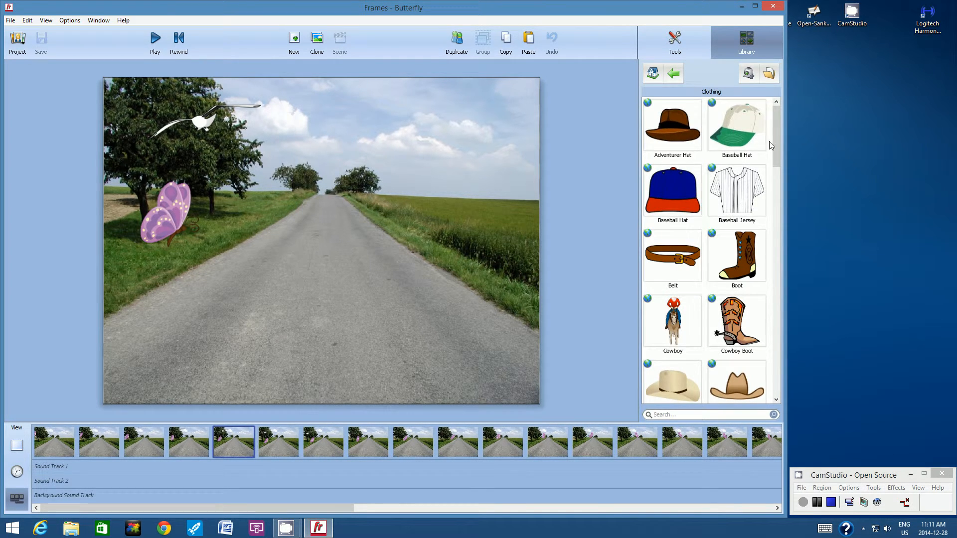
# Insert the blue and red baseball-style Hat, shrink it and place it partly beyond the picture's right edge above the roadside grass
pyautogui.moveTo(777, 136); pyautogui.dragTo(783, 221)
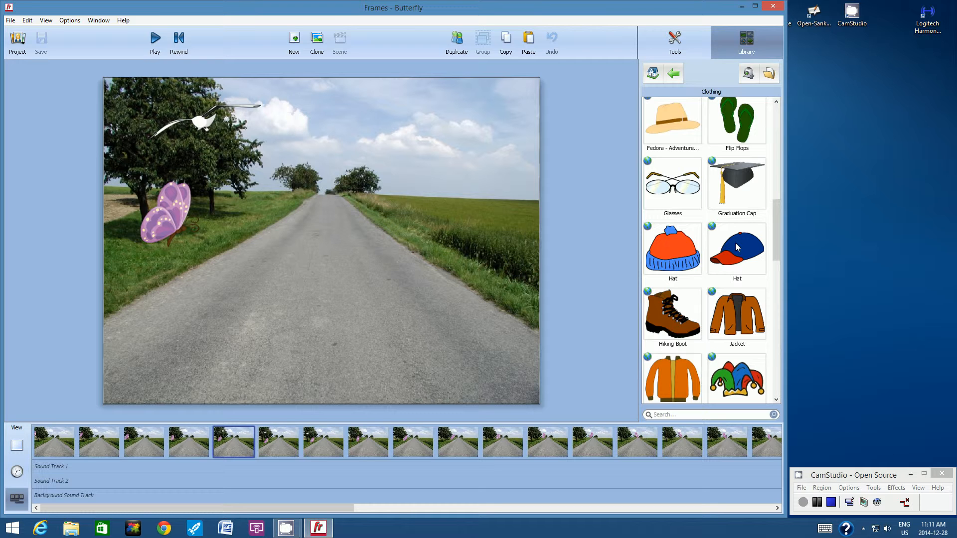
pyautogui.click(736, 244)
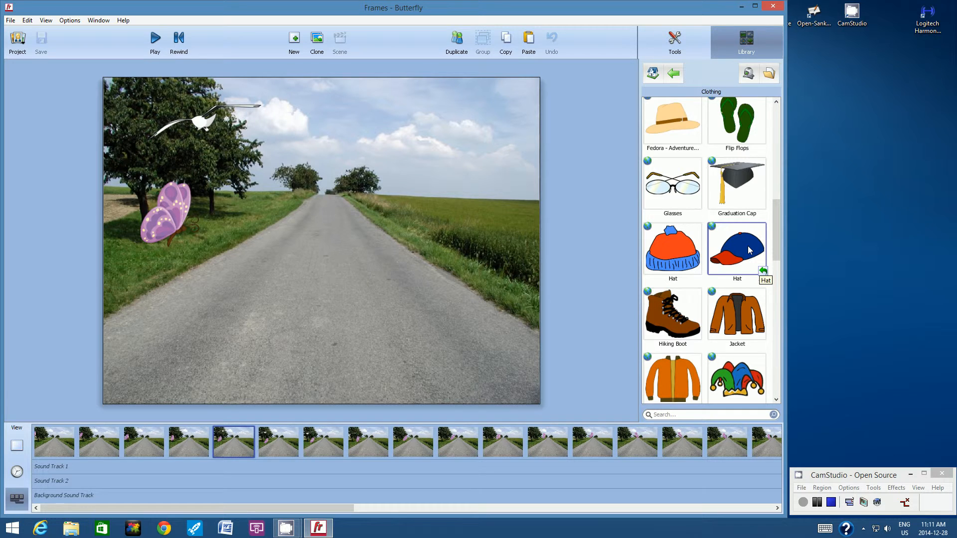
pyautogui.click(763, 271)
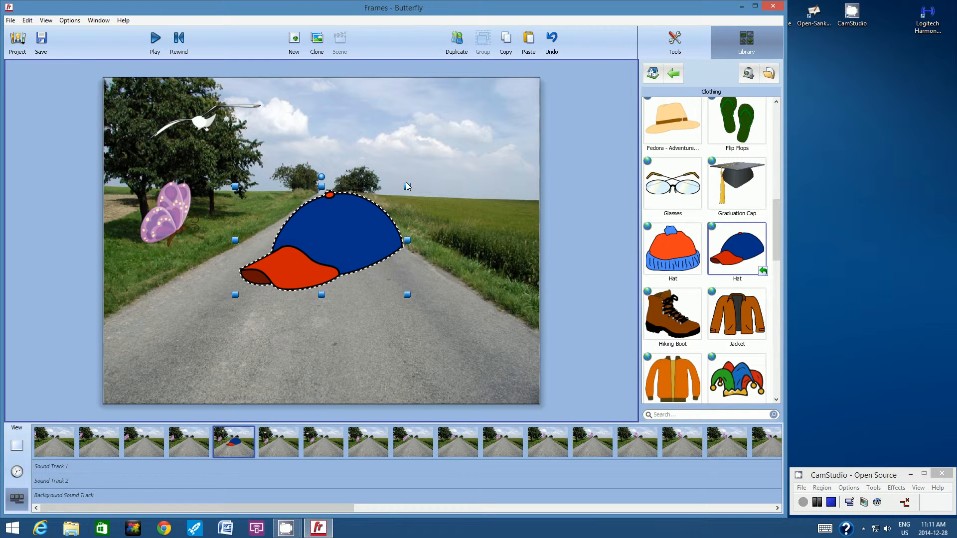
pyautogui.moveTo(407, 187); pyautogui.dragTo(533, 282)
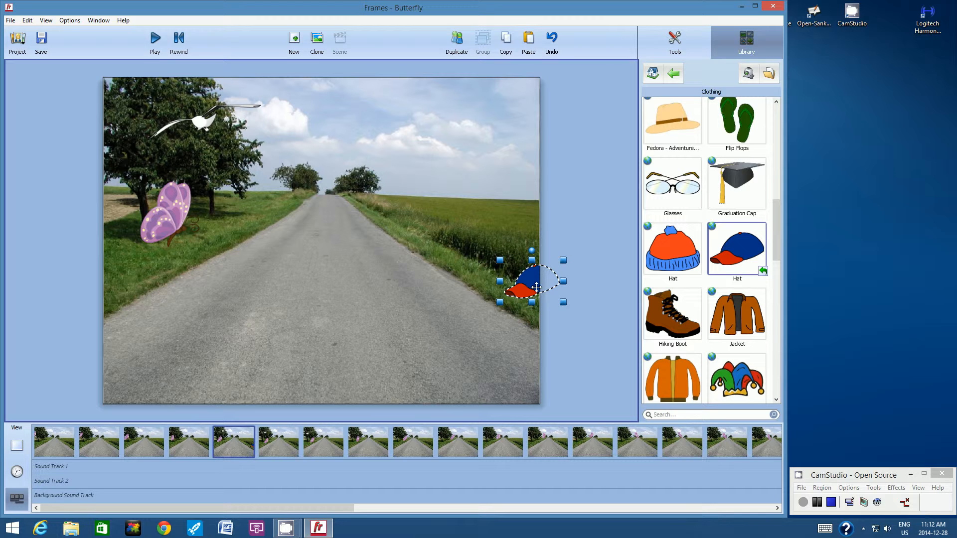
pyautogui.moveTo(534, 286); pyautogui.dragTo(542, 289)
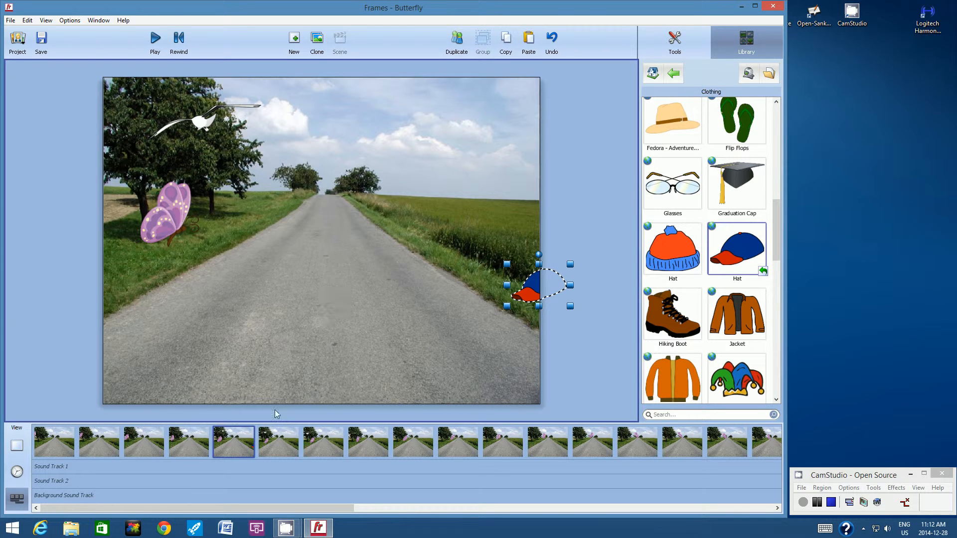
# Paste a copy of the hat into the sixth frame
pyautogui.click(275, 442)
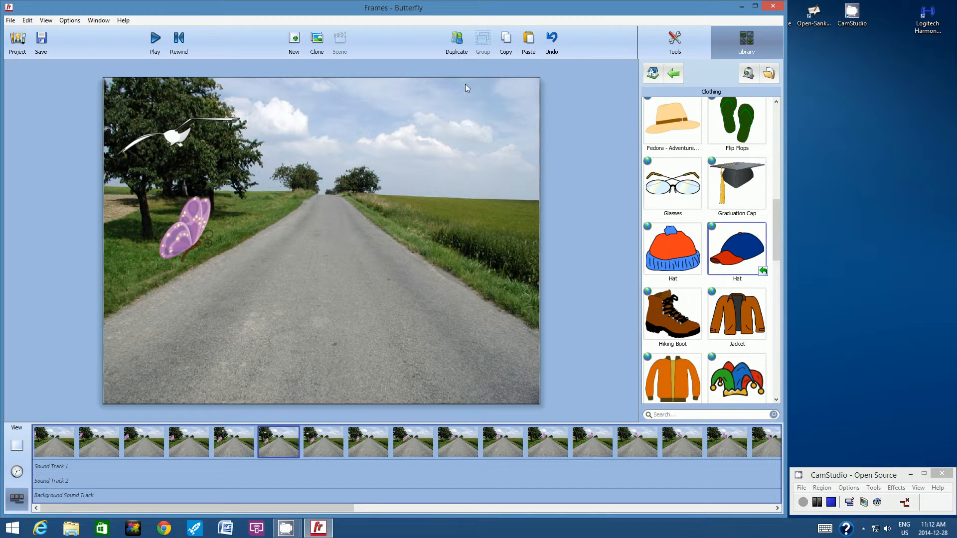
pyautogui.click(530, 44)
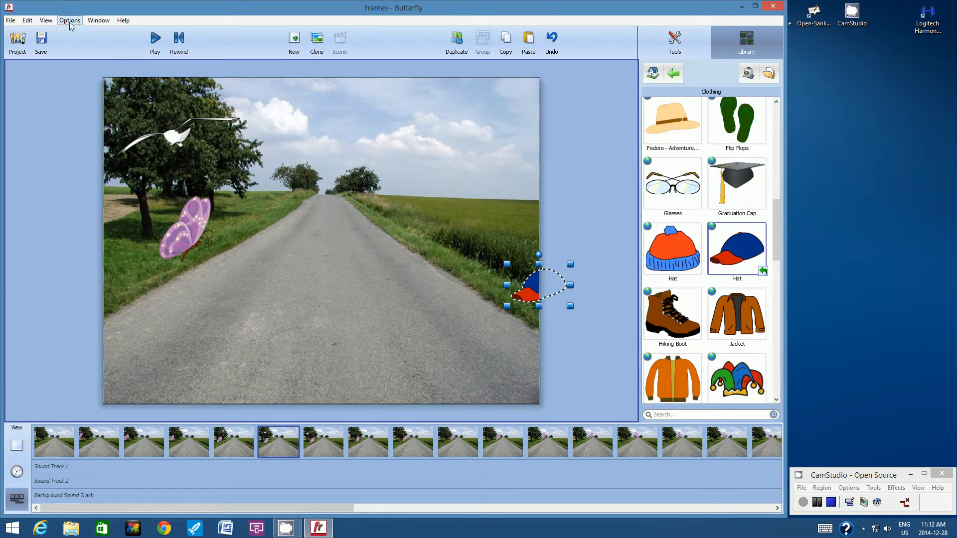
# Turn on Onion Skin and shift the sixth frame's hat slightly left and down from its previous position
pyautogui.click(46, 20)
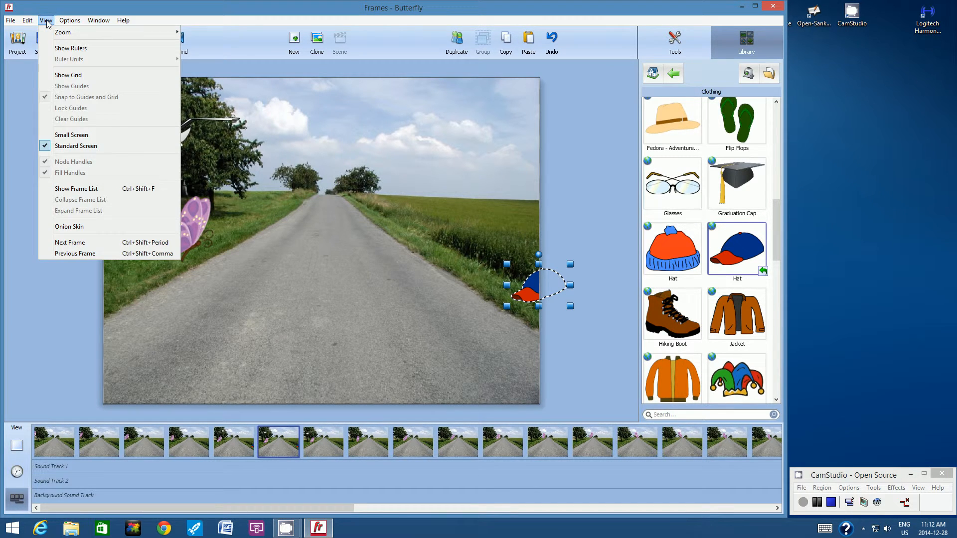
pyautogui.click(77, 227)
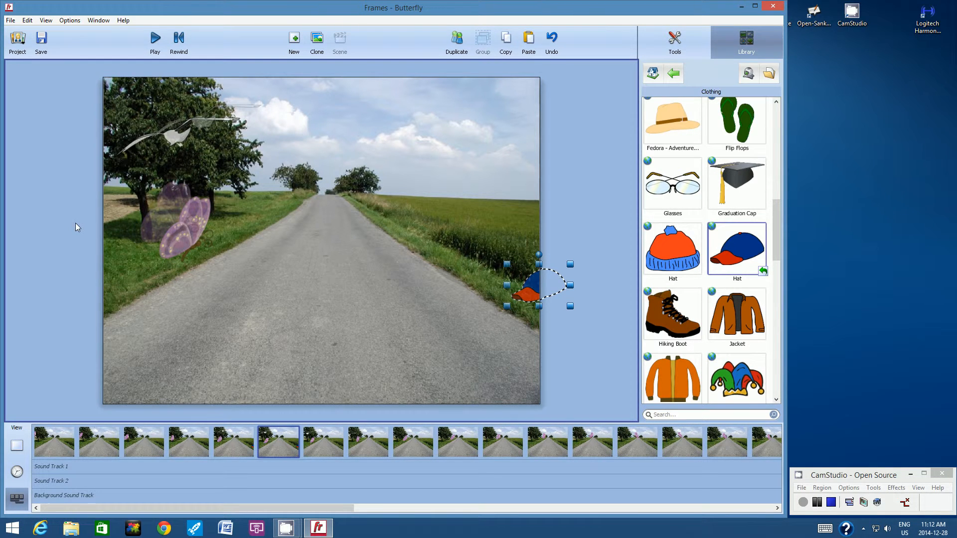
pyautogui.moveTo(534, 288); pyautogui.dragTo(518, 294)
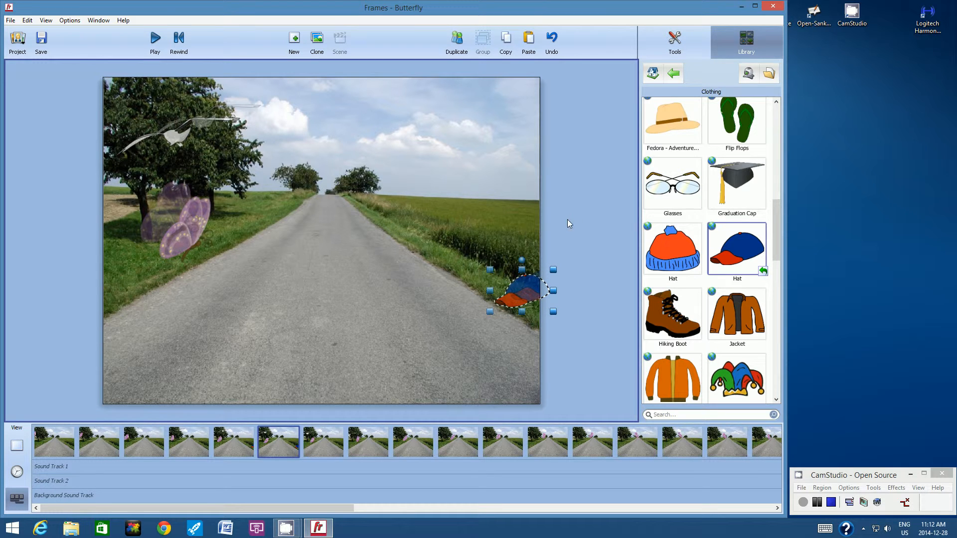
# Copy the moved hat into the seventh frame and shift it slightly further left and down
pyautogui.click(507, 41)
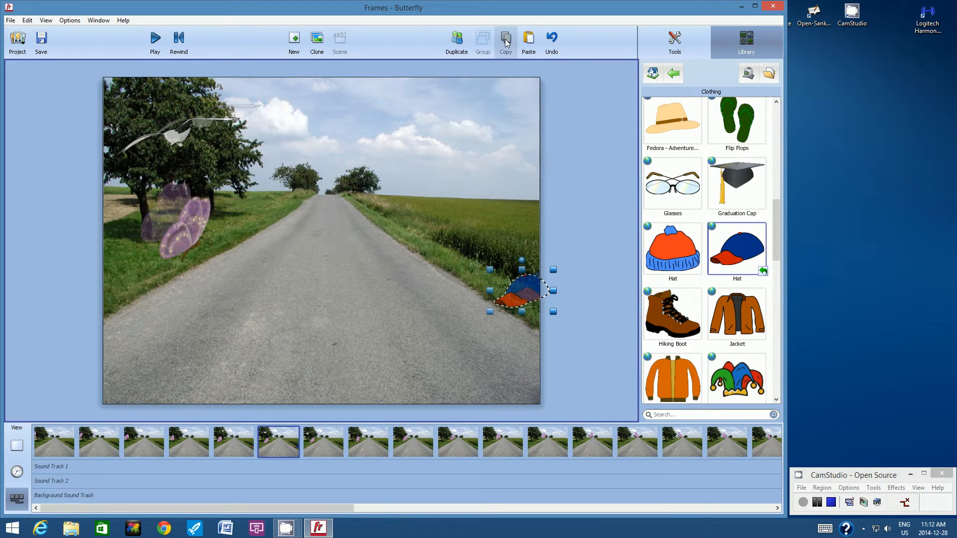
pyautogui.click(319, 439)
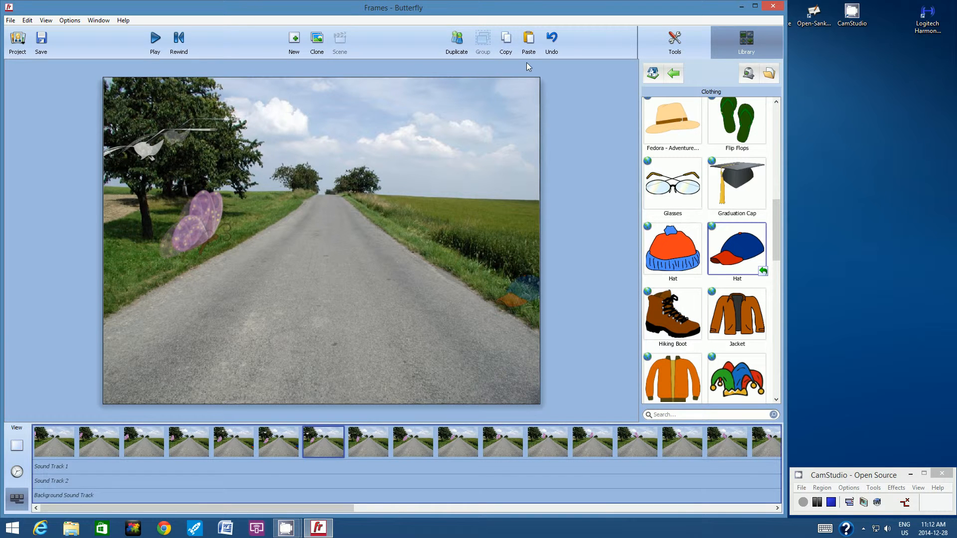
pyautogui.click(527, 43)
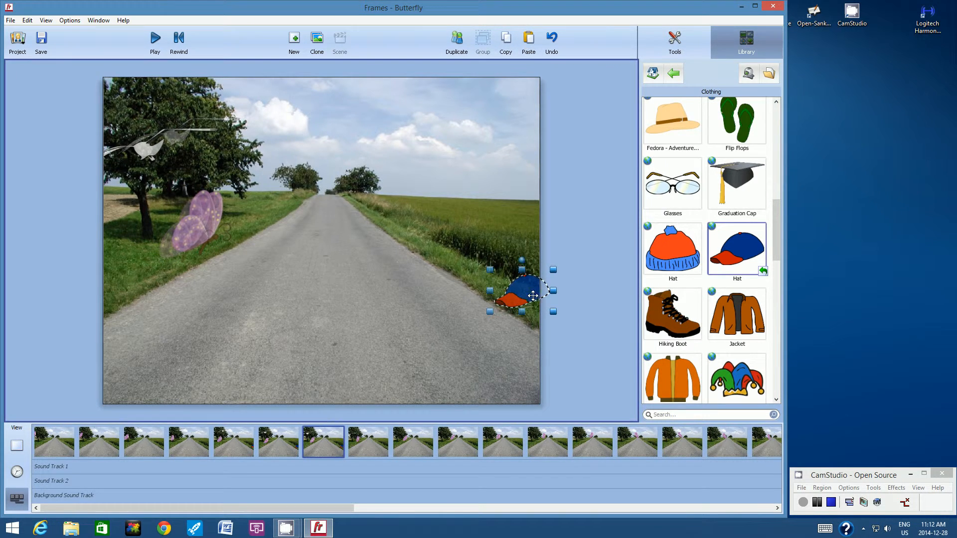
pyautogui.moveTo(532, 296); pyautogui.dragTo(518, 300)
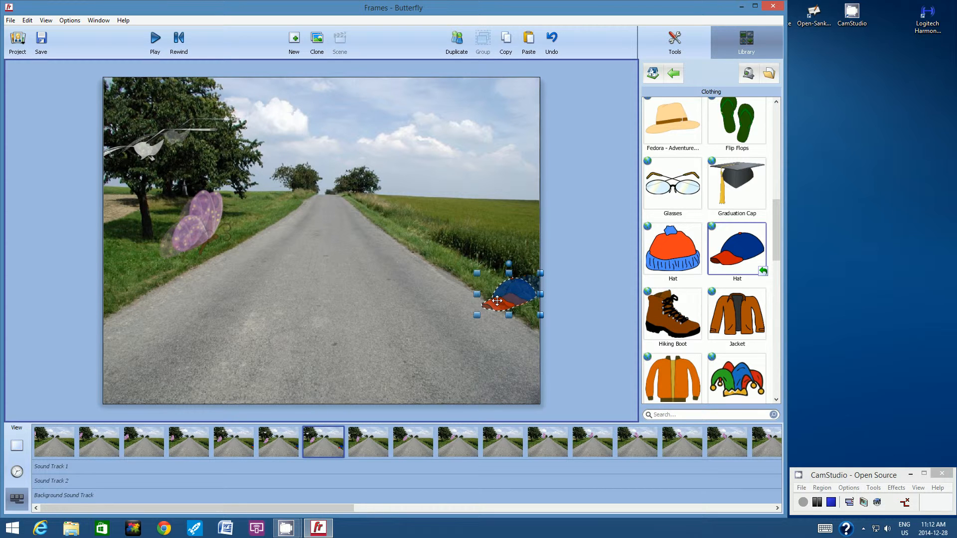
# Paste the hat into the eighth frame and shift it slightly left toward the road
pyautogui.click(365, 441)
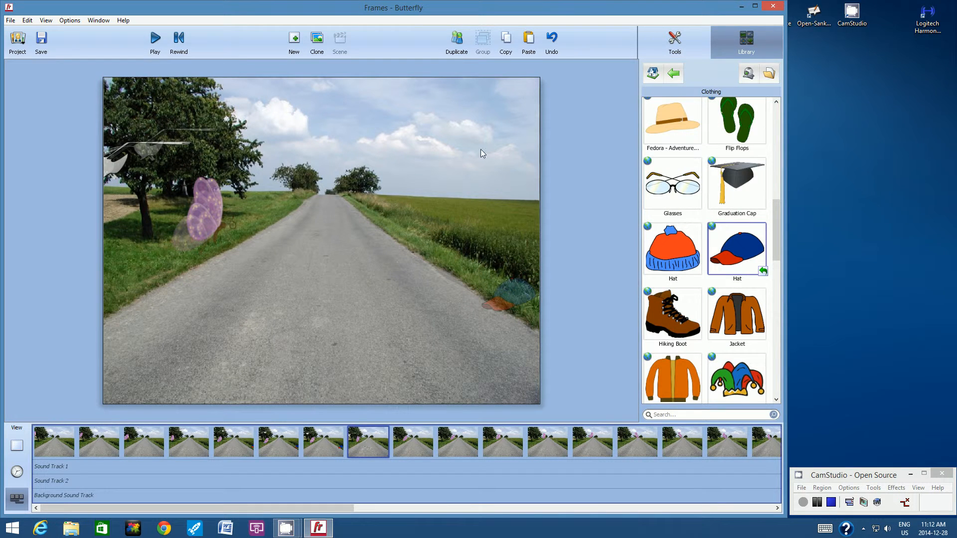
pyautogui.click(529, 44)
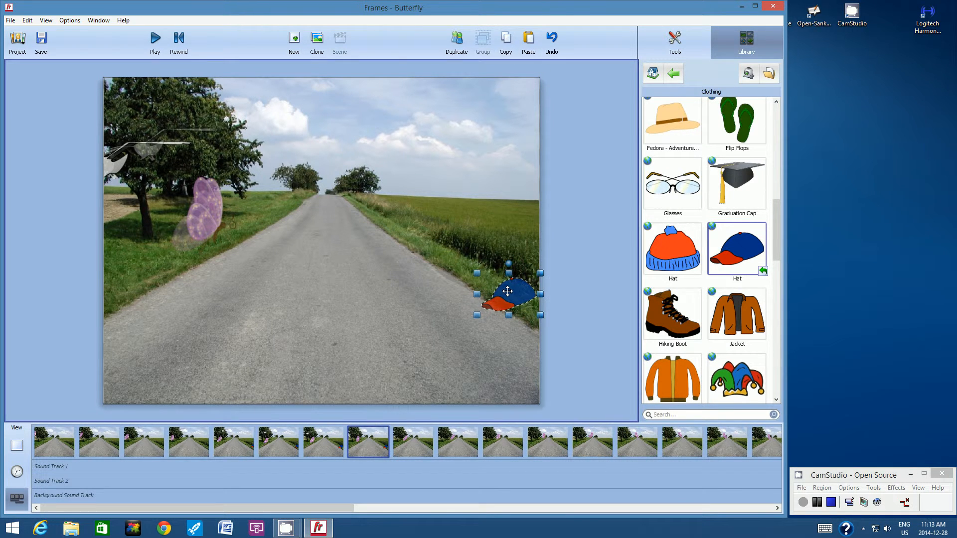
pyautogui.moveTo(501, 292); pyautogui.dragTo(492, 292)
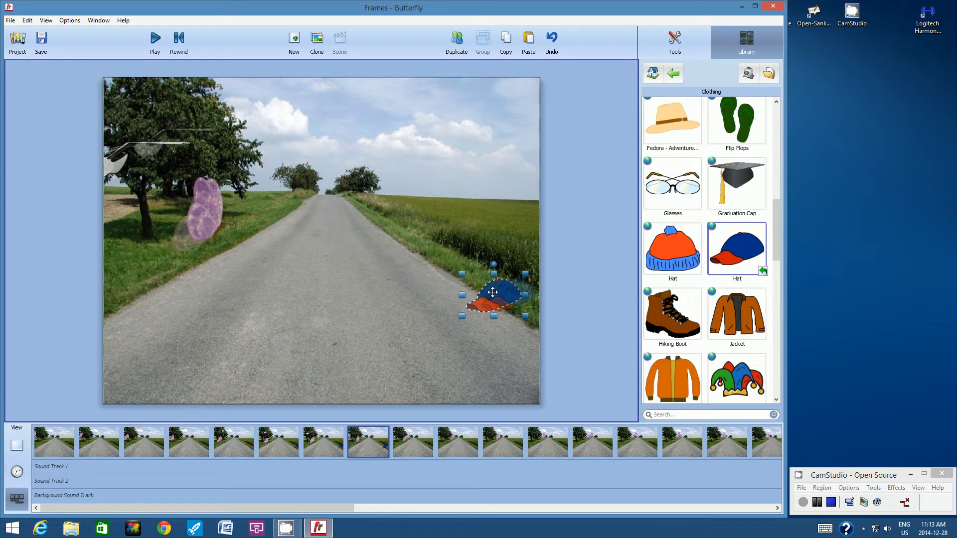
# Copy the eighth frame's hat into the ninth frame and shift it slightly left and up
pyautogui.click(506, 40)
pyautogui.click(408, 445)
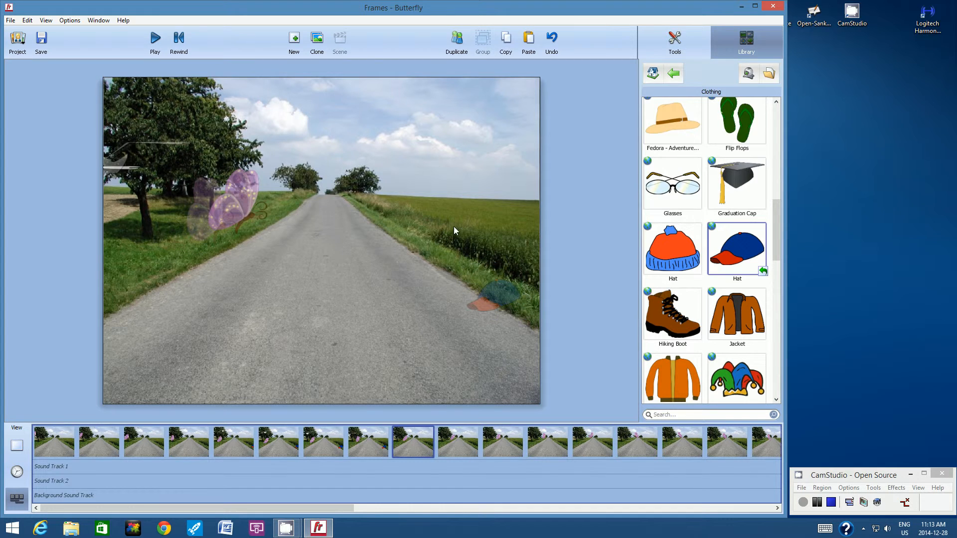
pyautogui.click(529, 40)
pyautogui.moveTo(492, 291); pyautogui.dragTo(475, 286)
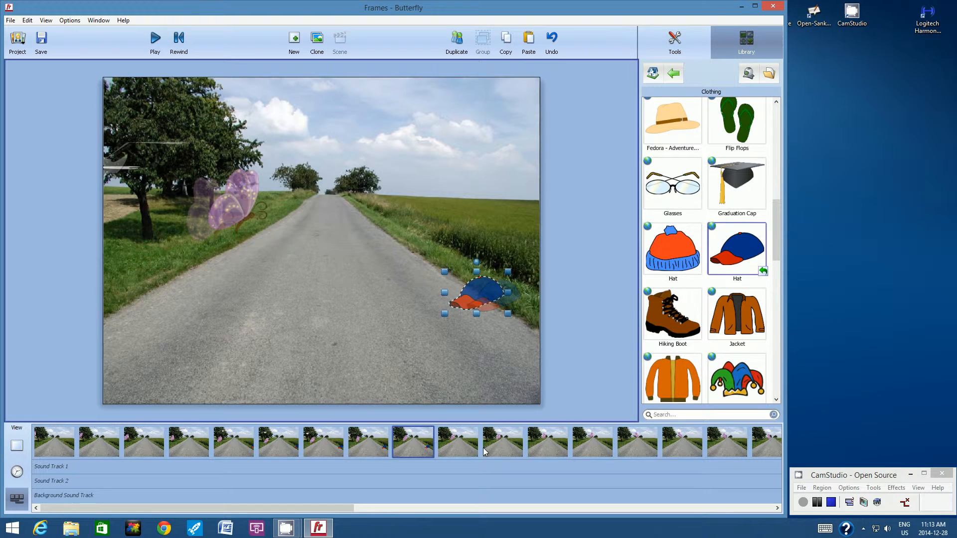
# Paste the hat into the tenth frame and shift it a little further left and up onto the road
pyautogui.click(468, 432)
pyautogui.click(529, 40)
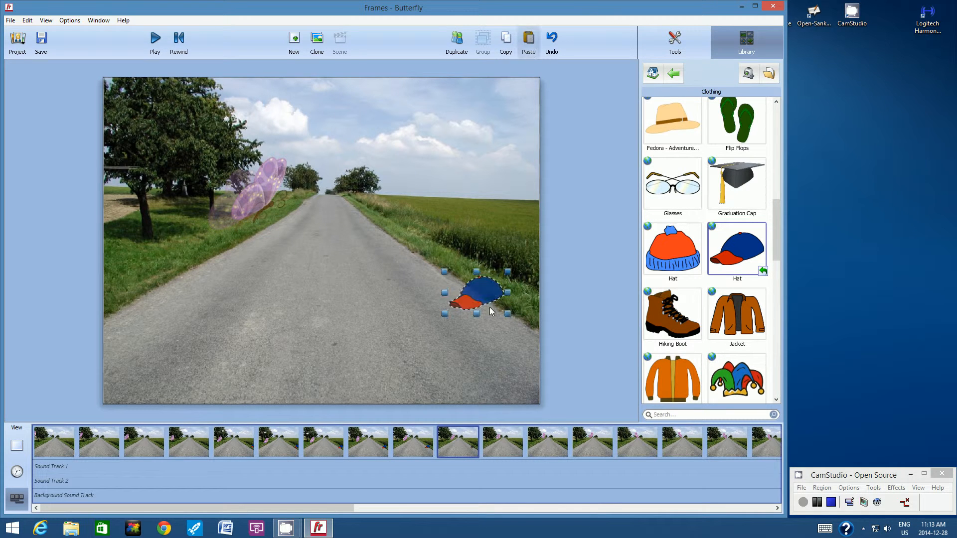
pyautogui.moveTo(481, 291); pyautogui.dragTo(469, 293)
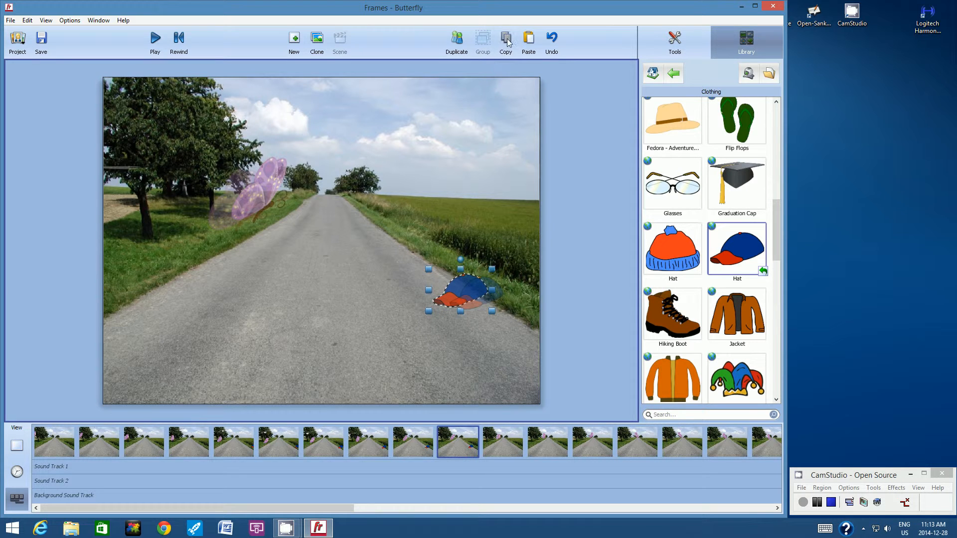
# Paste the hat into the eleventh frame and shift it slightly left and down along the road
pyautogui.click(498, 444)
pyautogui.click(529, 39)
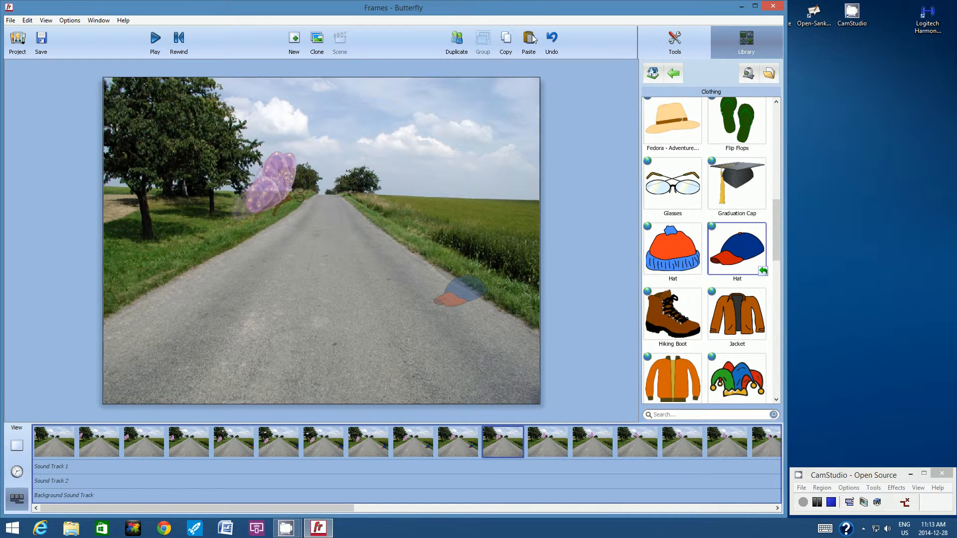
pyautogui.click(453, 295)
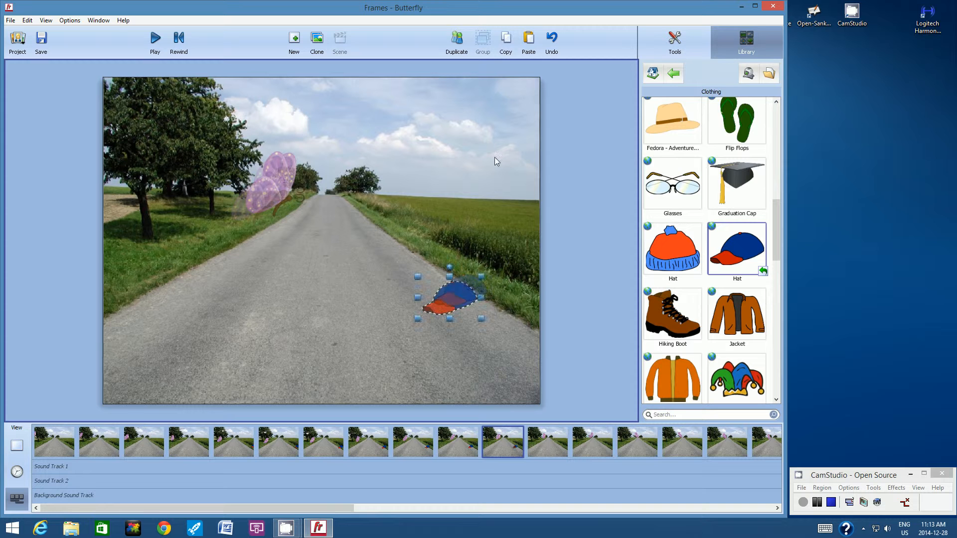
# Paste the hat into the twelfth frame and shift it slightly left and down along the road
pyautogui.click(543, 445)
pyautogui.click(529, 39)
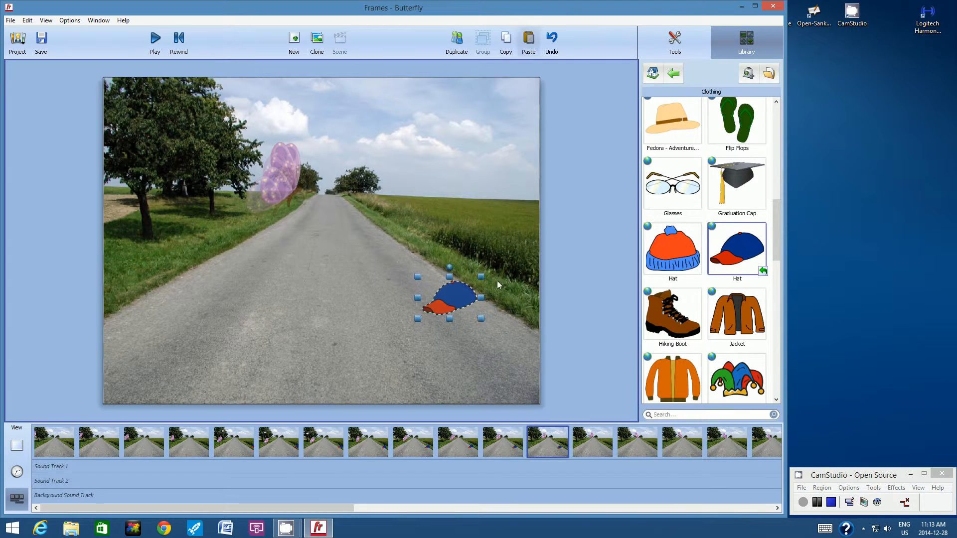
pyautogui.moveTo(451, 299); pyautogui.dragTo(438, 308)
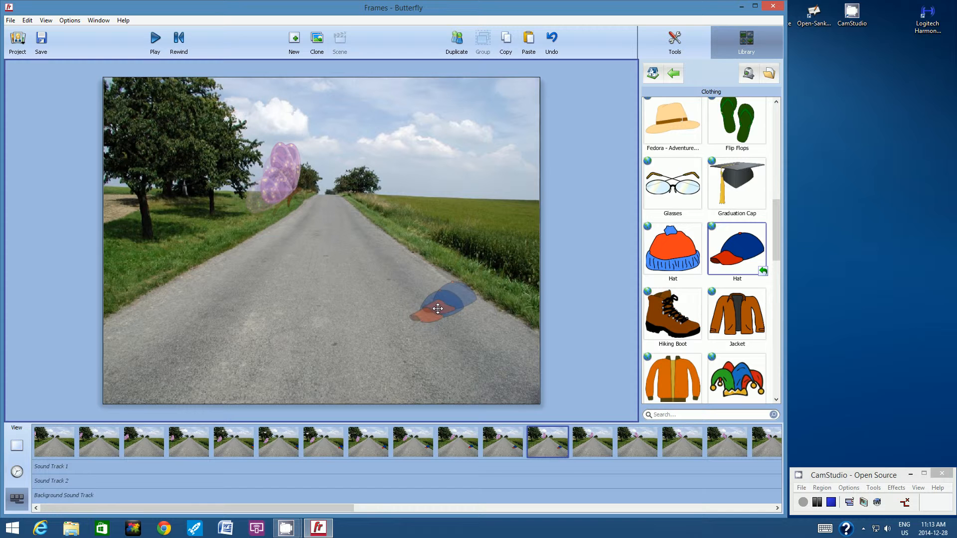
pyautogui.click(438, 309)
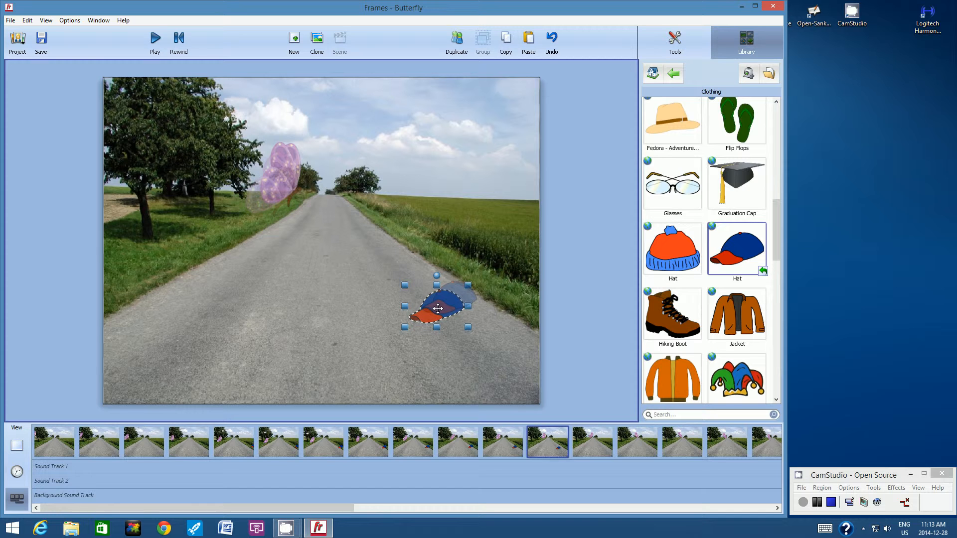
# Copy the twelfth frame's hat into the thirteenth frame and shift it slightly left and down
pyautogui.click(506, 42)
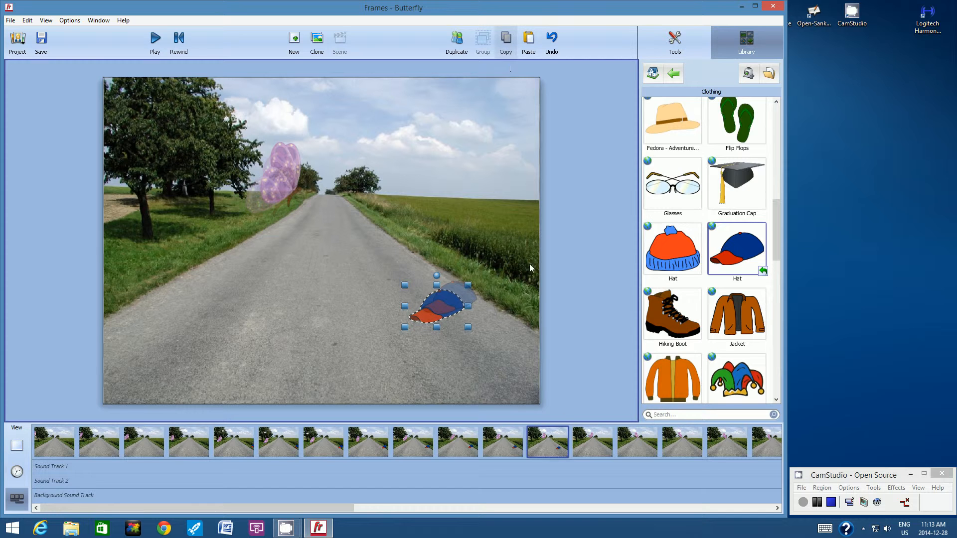
pyautogui.click(581, 452)
pyautogui.click(528, 42)
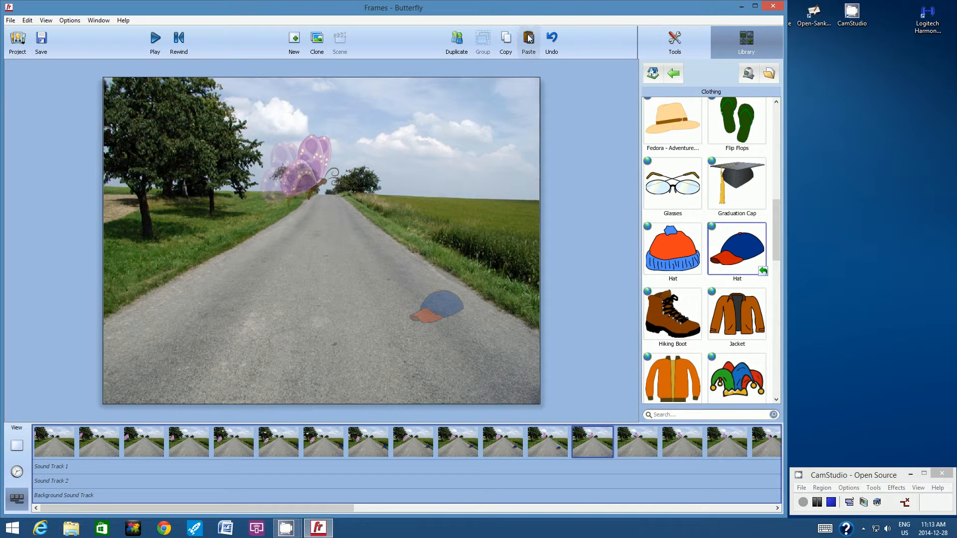
pyautogui.moveTo(439, 333); pyautogui.dragTo(423, 315)
# Copy the thirteenth frame's hat into the fourteenth frame and shift it slightly left and down
pyautogui.click(506, 44)
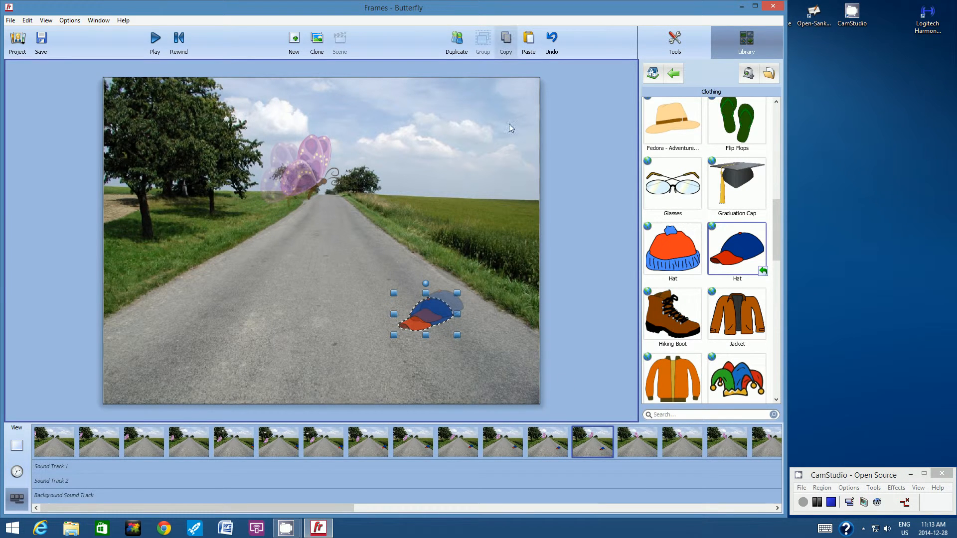
pyautogui.click(629, 441)
pyautogui.click(528, 43)
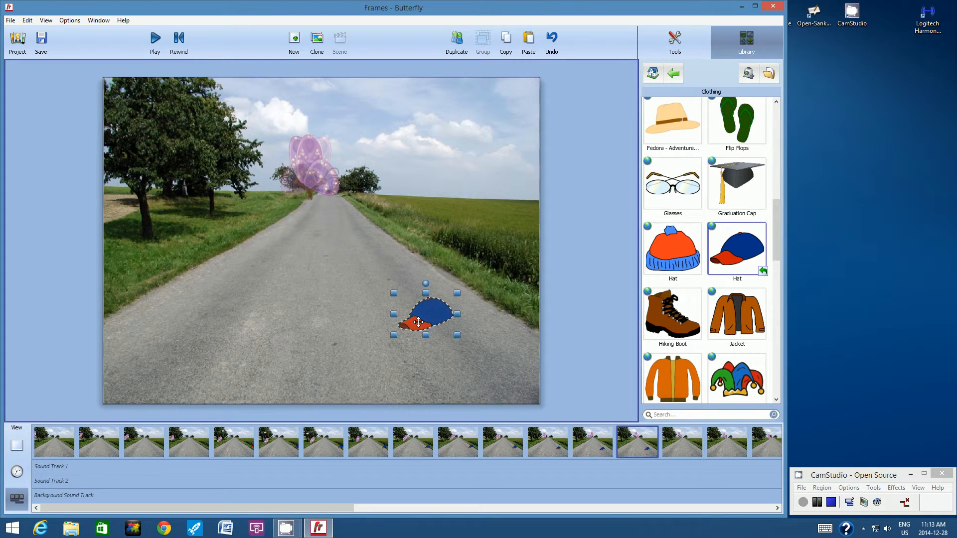
pyautogui.moveTo(414, 323); pyautogui.dragTo(402, 329)
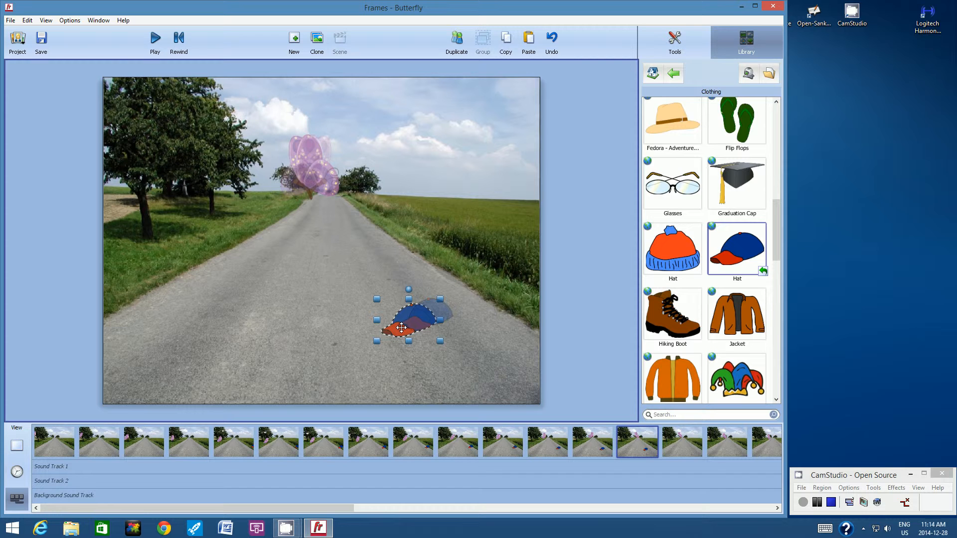
# Copy the fourteenth frame's hat into the fifteenth frame and shift it slightly left and down
pyautogui.click(506, 43)
pyautogui.click(676, 446)
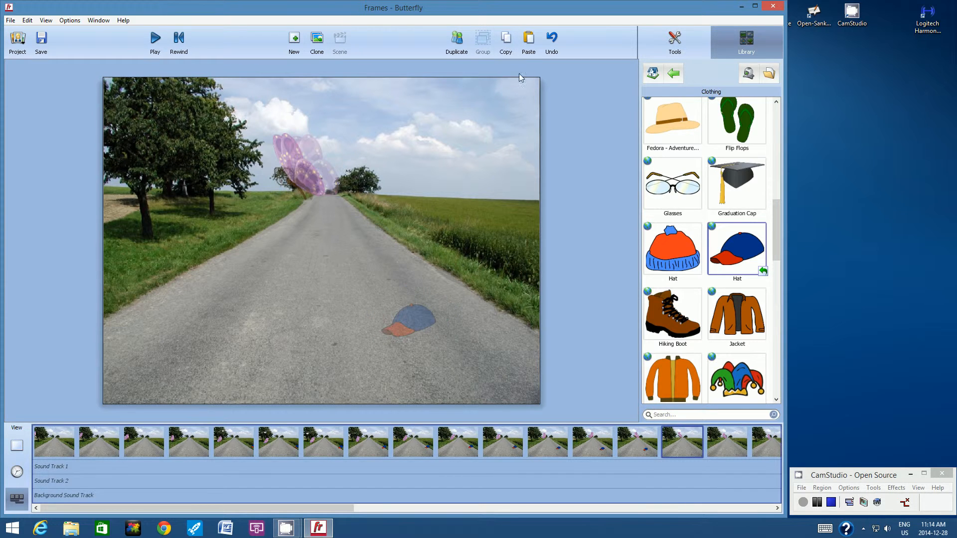
pyautogui.click(528, 42)
pyautogui.moveTo(413, 327); pyautogui.dragTo(399, 333)
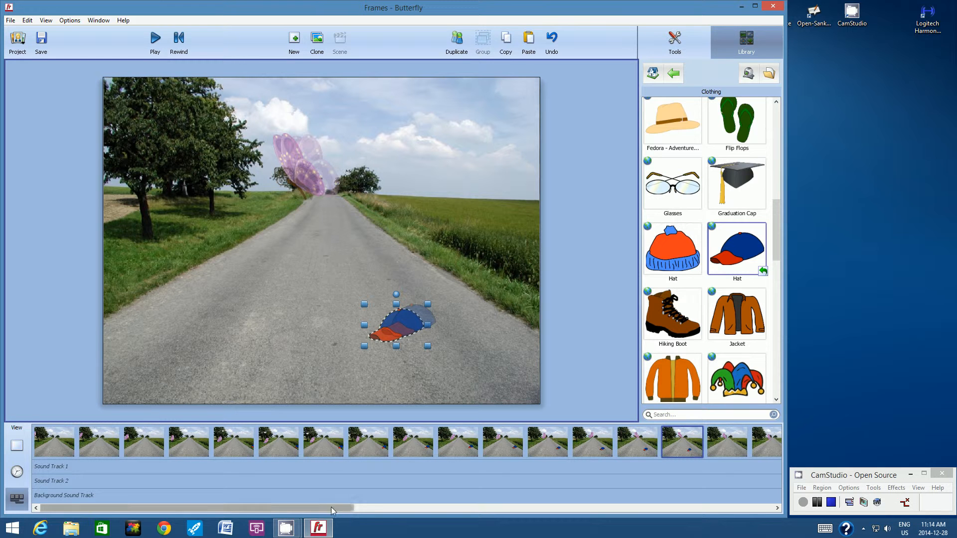
# Paste the fifteenth frame's hat into the sixteenth frame and shift it slightly left and down
pyautogui.moveTo(331, 507); pyautogui.dragTo(584, 505)
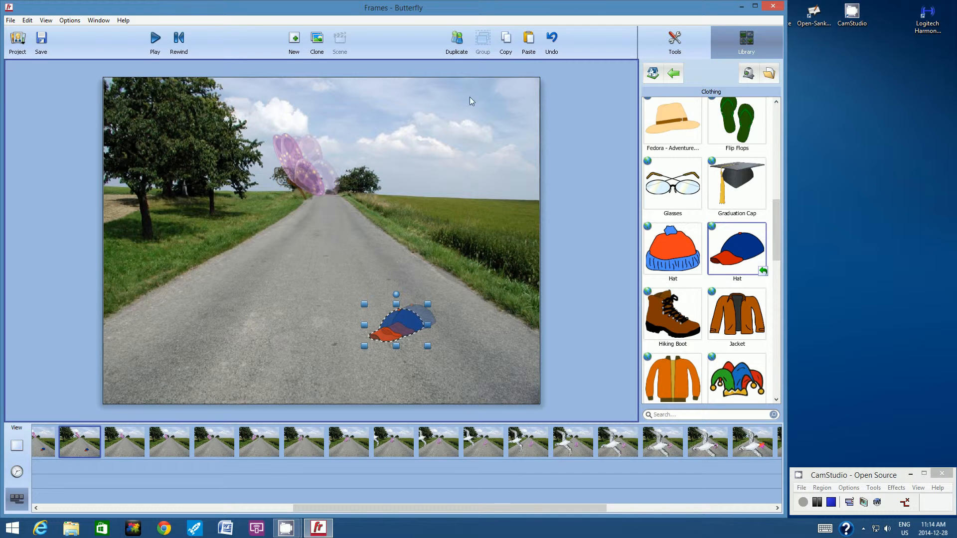
pyautogui.click(127, 436)
pyautogui.click(529, 40)
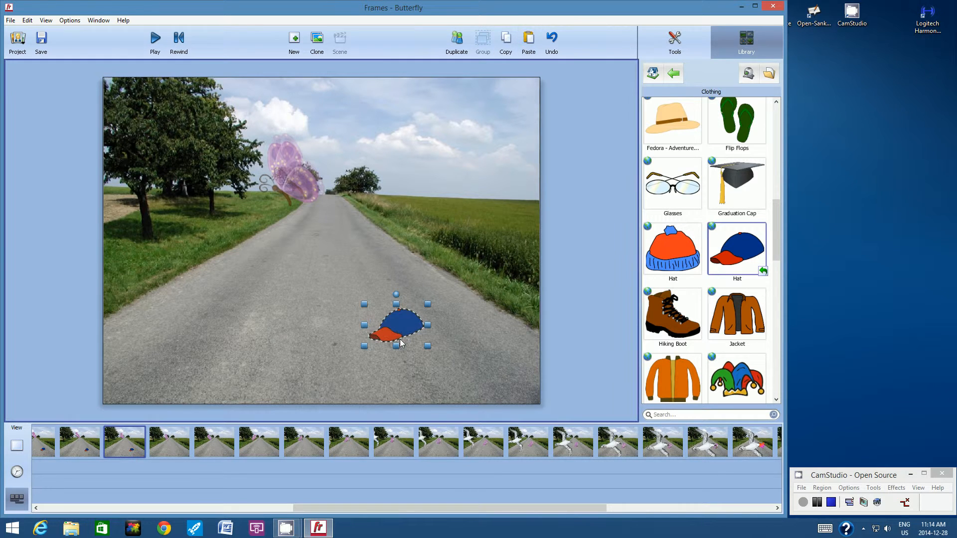
pyautogui.moveTo(397, 326); pyautogui.dragTo(383, 331)
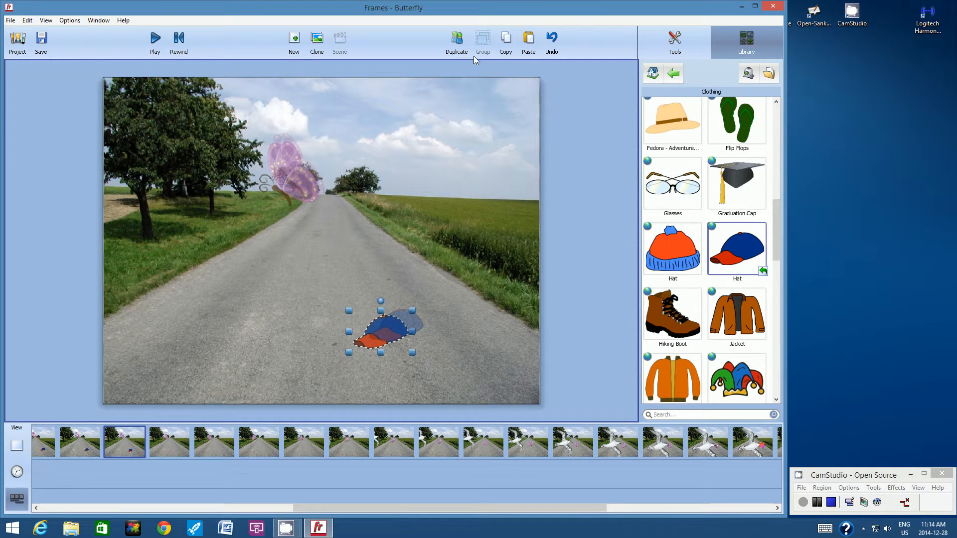
# Paste the sixteenth frame's hat into the seventeenth frame and shift it slightly left and down
pyautogui.click(163, 439)
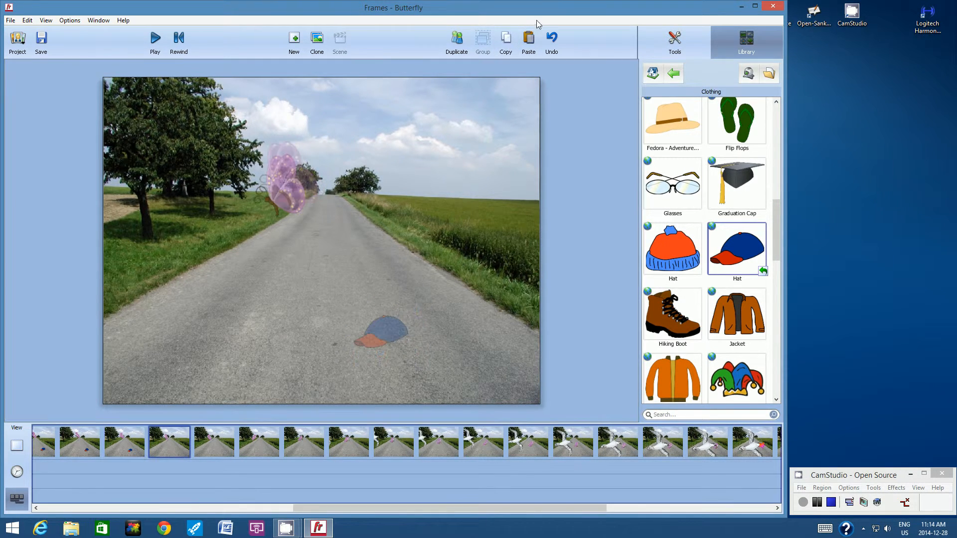
pyautogui.click(528, 39)
pyautogui.moveTo(381, 333); pyautogui.dragTo(367, 338)
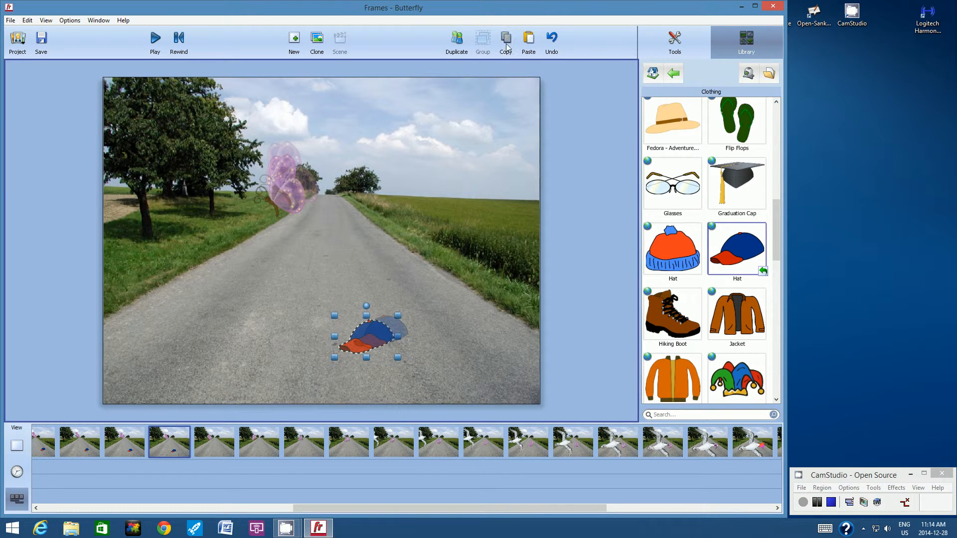
# Copy the seventeenth frame's hat into the eighteenth frame and shift it slightly left and down
pyautogui.click(506, 47)
pyautogui.click(215, 450)
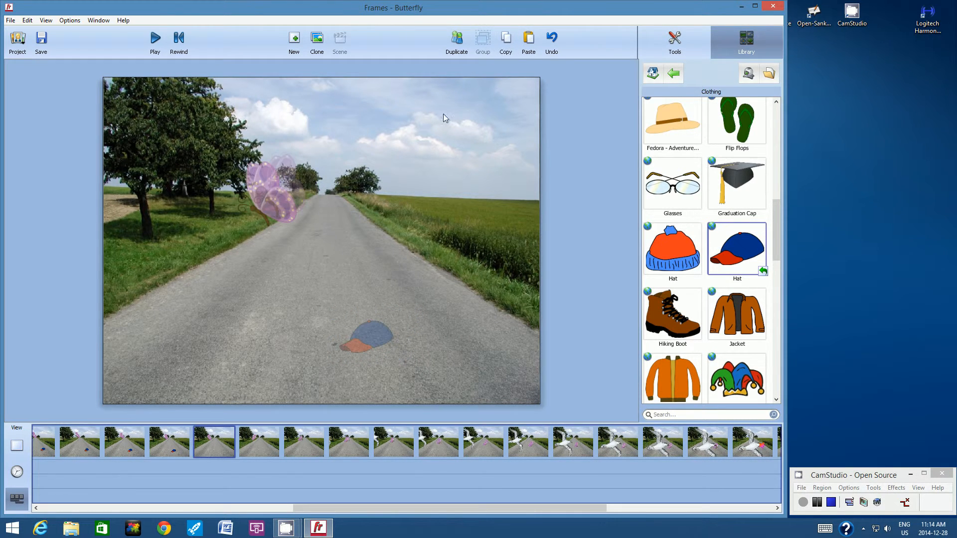
pyautogui.click(529, 44)
pyautogui.moveTo(374, 335); pyautogui.dragTo(357, 343)
# Copy the eighteenth frame's hat into the nineteenth frame and shift it slightly left and down
pyautogui.click(506, 44)
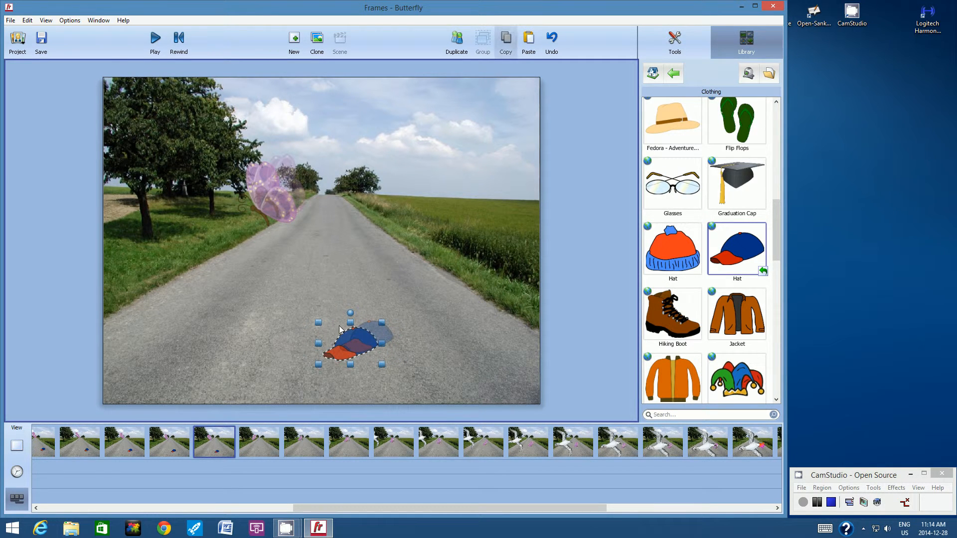
pyautogui.click(258, 441)
pyautogui.click(529, 43)
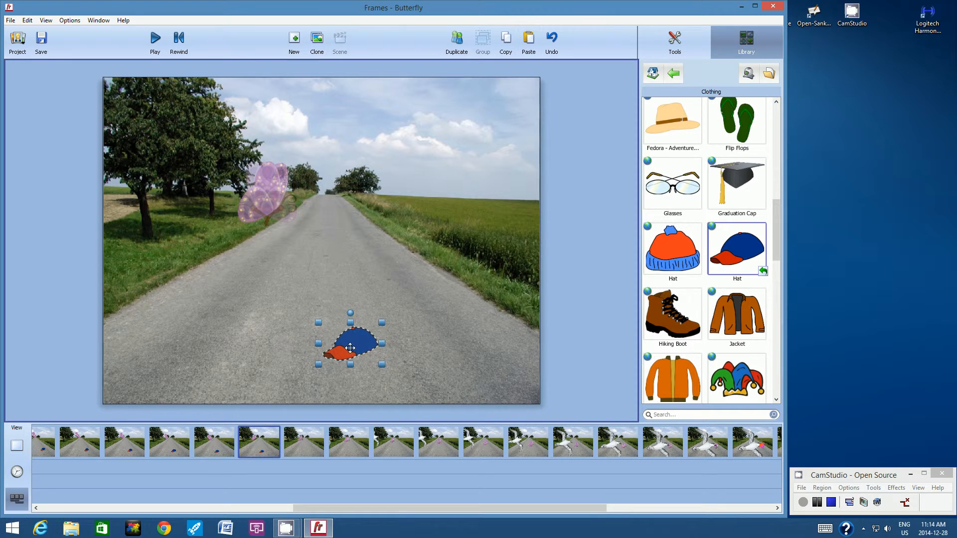
pyautogui.moveTo(350, 348); pyautogui.dragTo(334, 354)
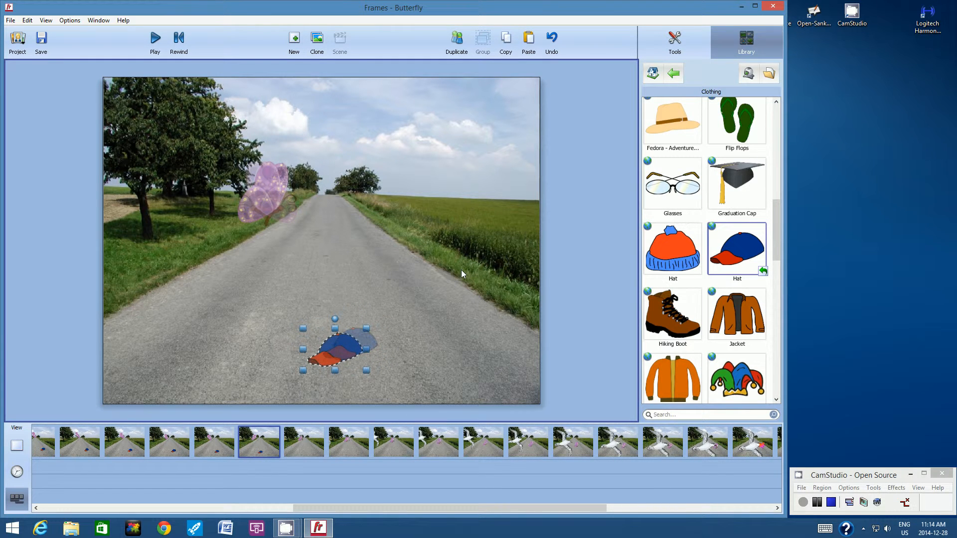
# Copy the nineteenth frame's hat into the twentieth frame and shift it left and very slightly up
pyautogui.click(502, 44)
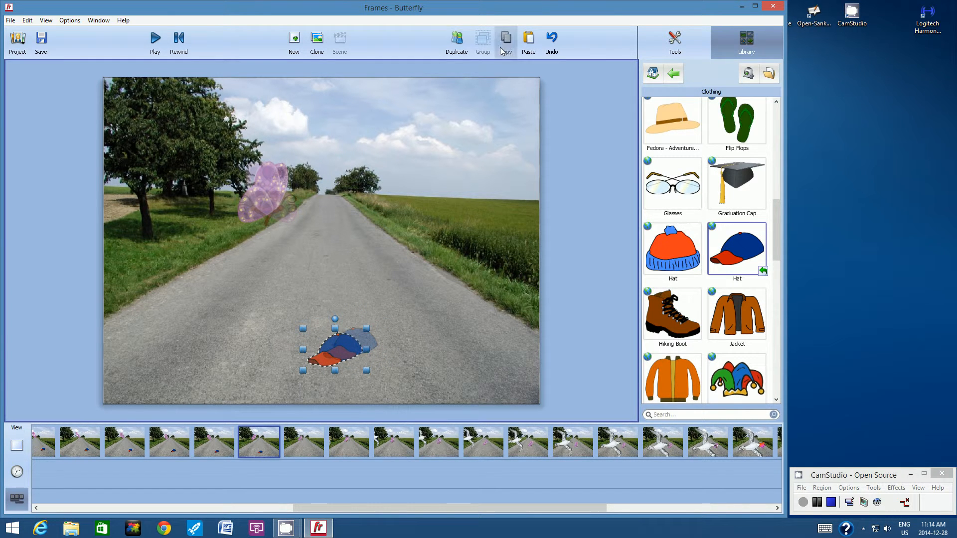
pyautogui.click(306, 435)
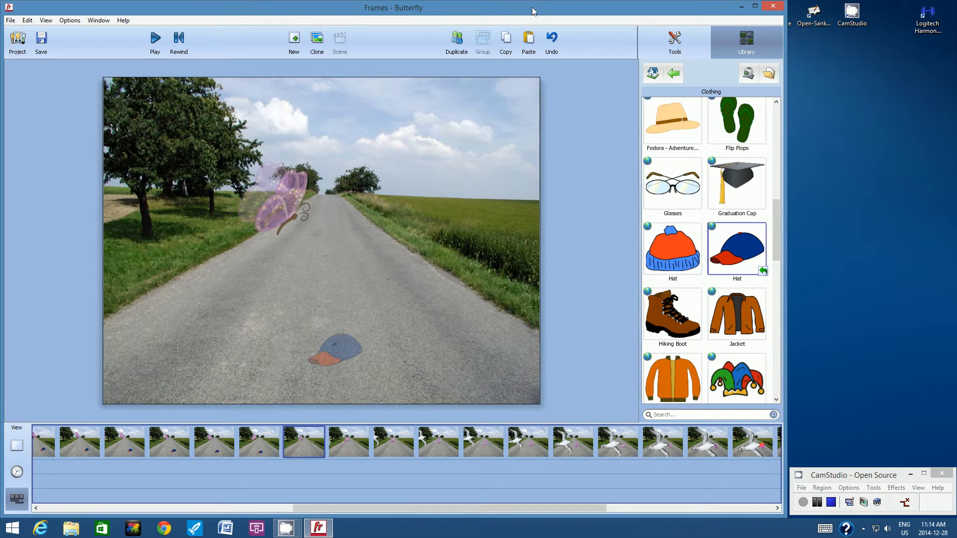
pyautogui.click(528, 41)
pyautogui.moveTo(332, 351); pyautogui.dragTo(317, 350)
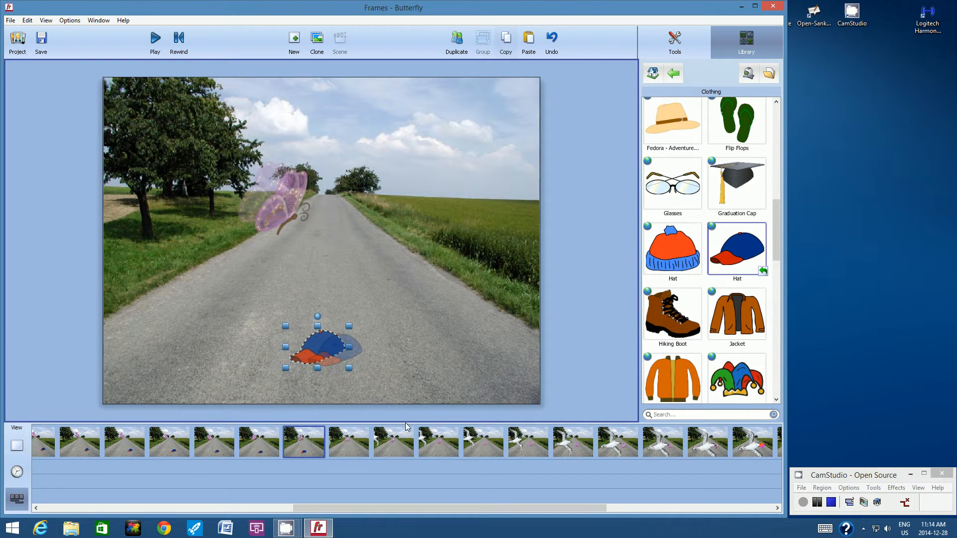
# Paste the twentieth frame's hat into the twenty-first frame and shift it left and very slightly up
pyautogui.click(351, 447)
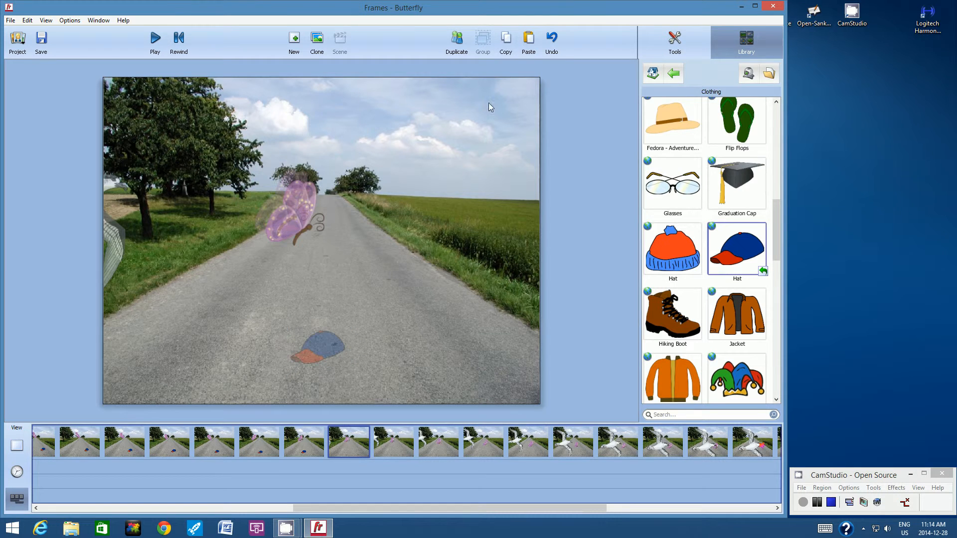
pyautogui.click(528, 41)
pyautogui.moveTo(326, 354); pyautogui.dragTo(310, 350)
# Copy the twenty-first frame's hat into the twenty-second frame, where the bird enters, and shift it left and very slightly up
pyautogui.click(503, 43)
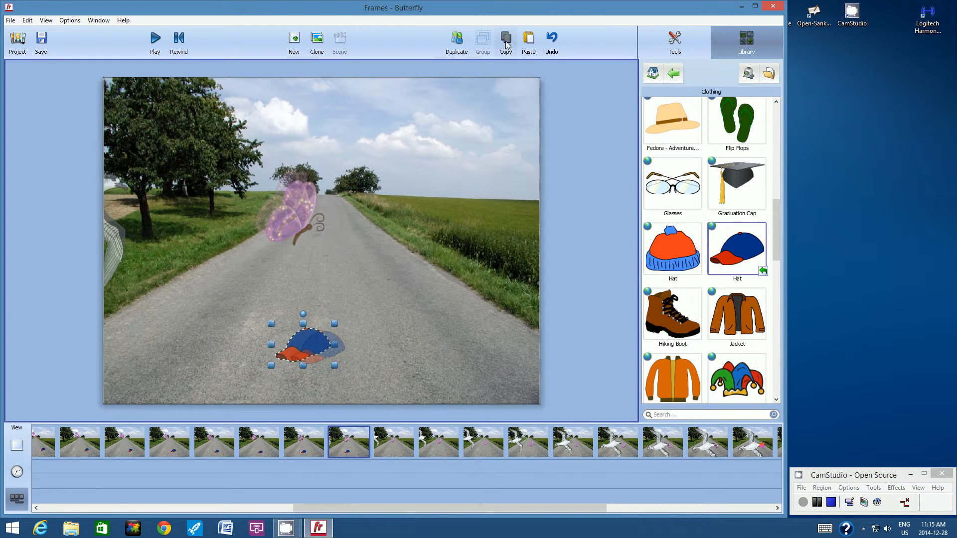
pyautogui.click(399, 440)
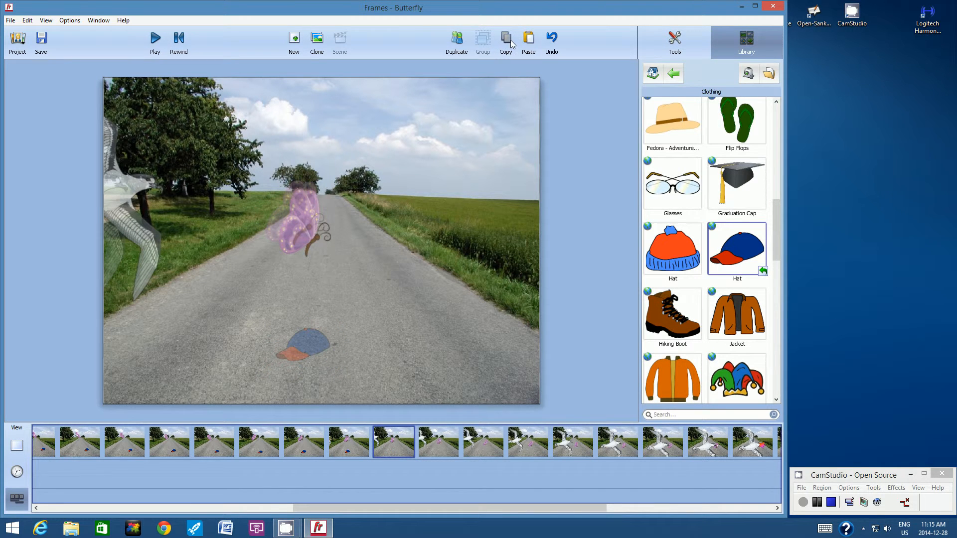
pyautogui.click(529, 41)
pyautogui.moveTo(300, 345); pyautogui.dragTo(283, 346)
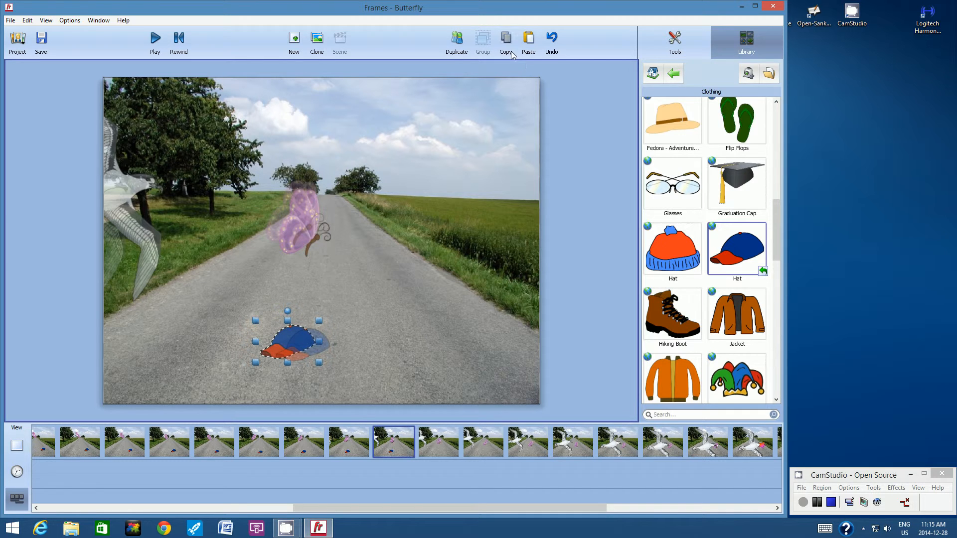
# Copy the twenty-second frame's hat into the twenty-third frame and shift it left and slightly up
pyautogui.click(506, 41)
pyautogui.click(435, 449)
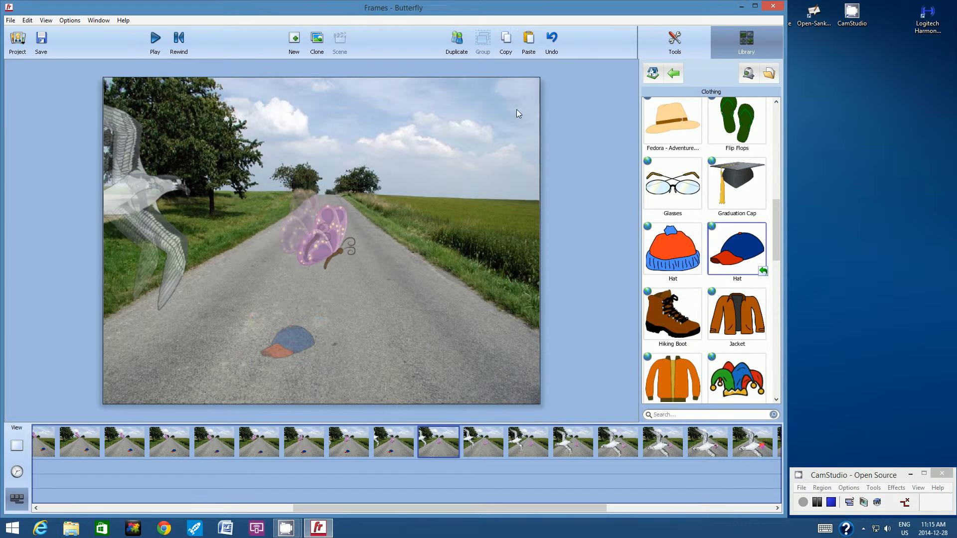
pyautogui.click(528, 41)
pyautogui.moveTo(287, 340); pyautogui.dragTo(266, 338)
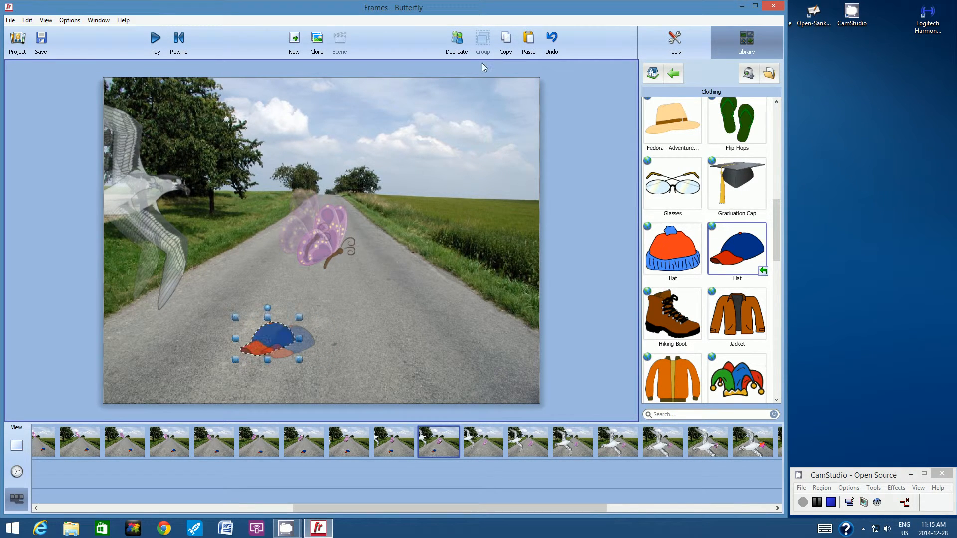
# Paste the twenty-third frame's hat into the twenty-fourth frame and shift it slightly left and down
pyautogui.click(502, 442)
pyautogui.click(529, 41)
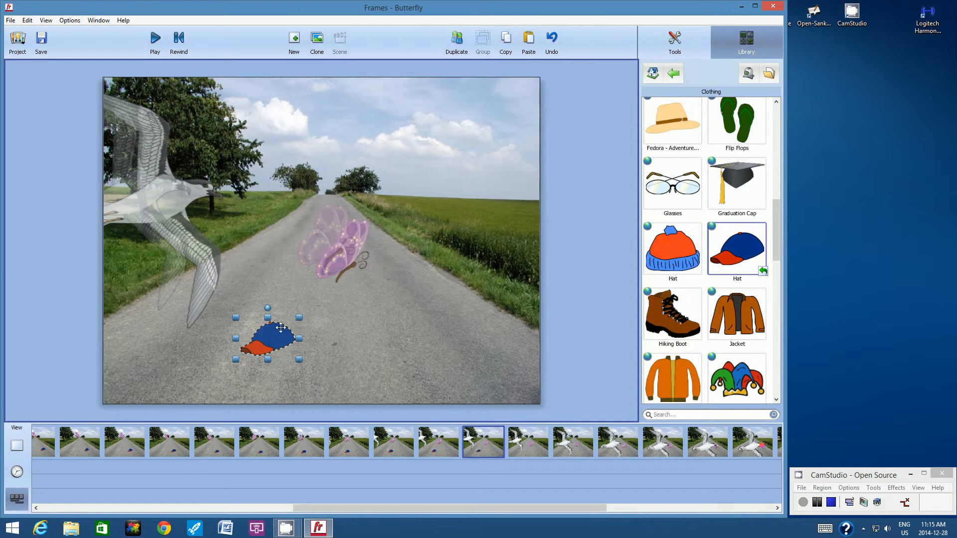
pyautogui.moveTo(280, 328); pyautogui.dragTo(265, 335)
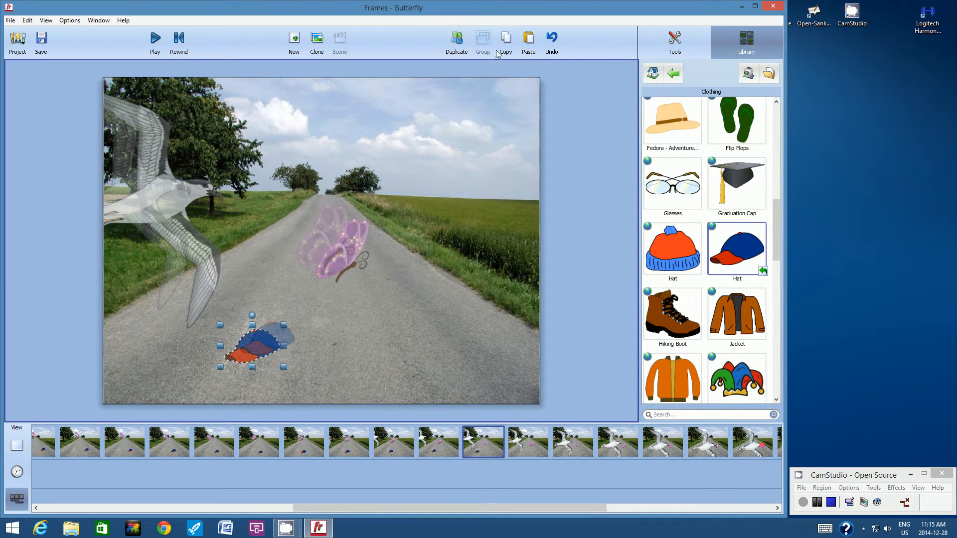
# Copy the twenty-fourth frame's hat into the twenty-fifth frame and shift it slightly left and down, below the bird's wing
pyautogui.click(506, 40)
pyautogui.click(528, 442)
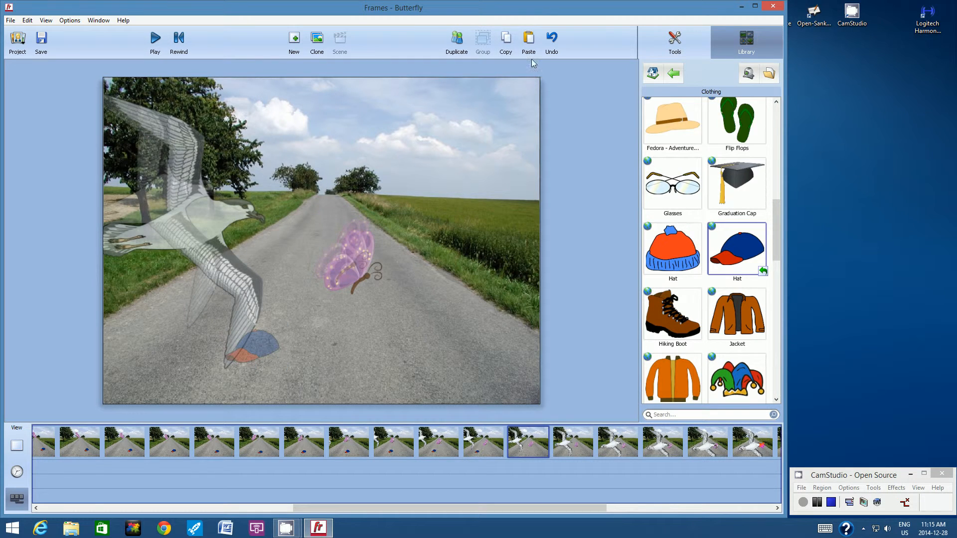
pyautogui.click(528, 41)
pyautogui.moveTo(256, 348); pyautogui.dragTo(248, 355)
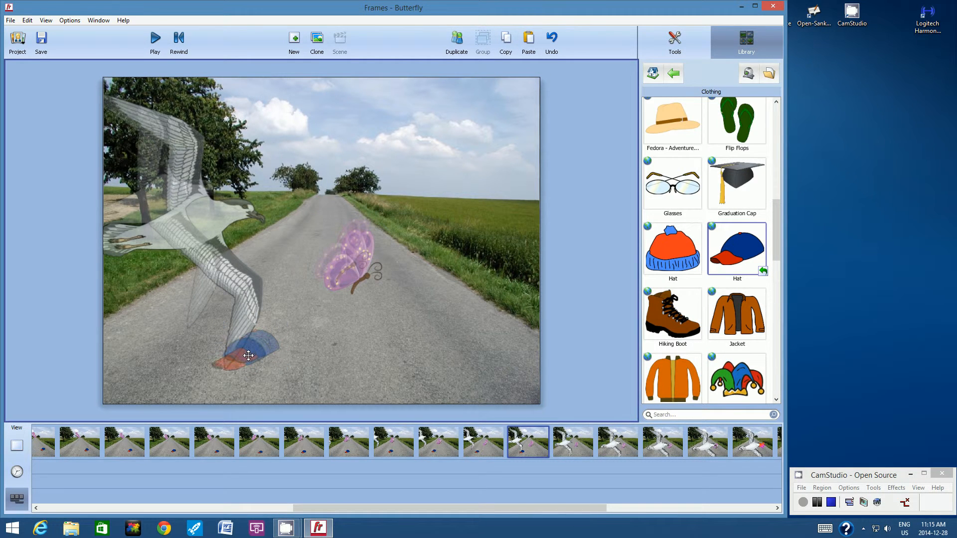
pyautogui.click(244, 352)
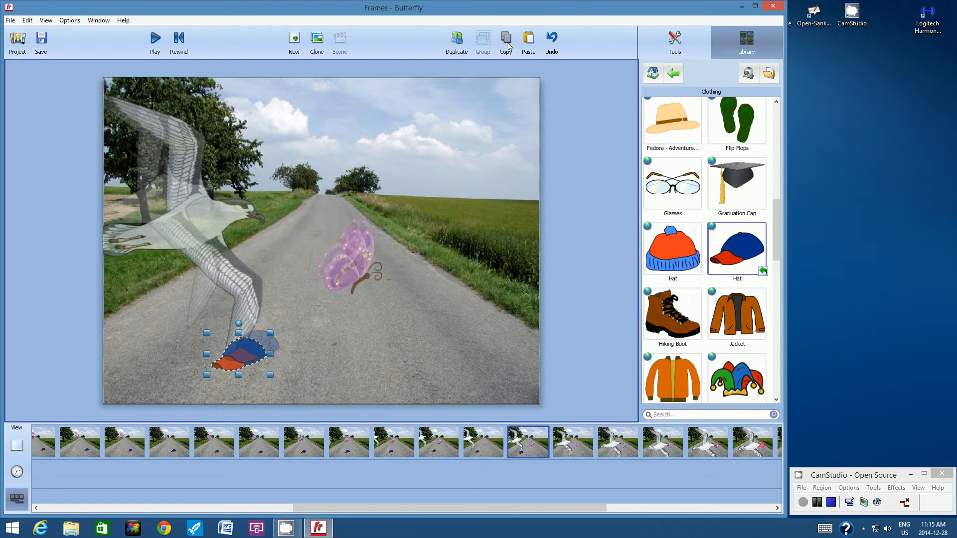
# Copy the twenty-fifth frame's hat into the twenty-sixth frame, shift it slightly left and down, and copy it again
pyautogui.click(505, 39)
pyautogui.click(578, 443)
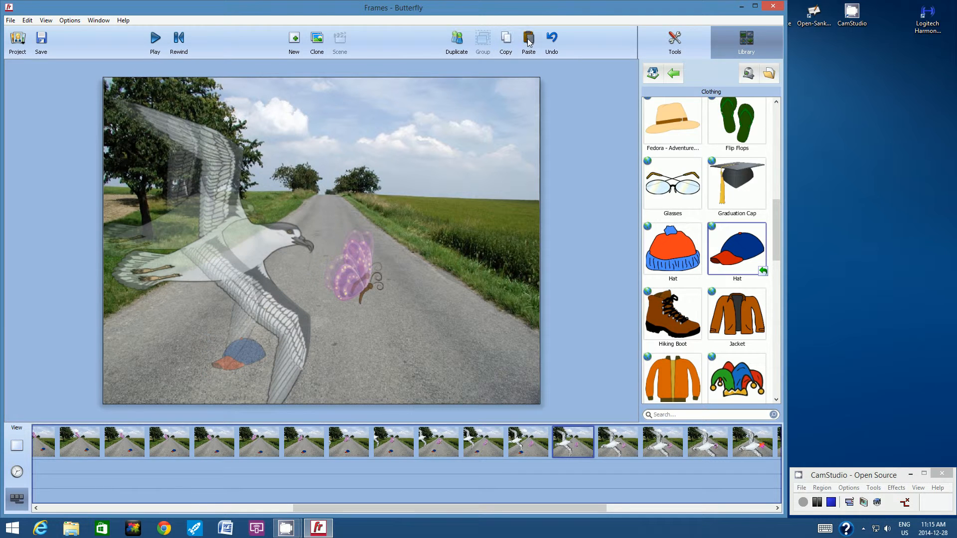
pyautogui.click(528, 40)
pyautogui.moveTo(248, 347); pyautogui.dragTo(229, 352)
pyautogui.click(506, 41)
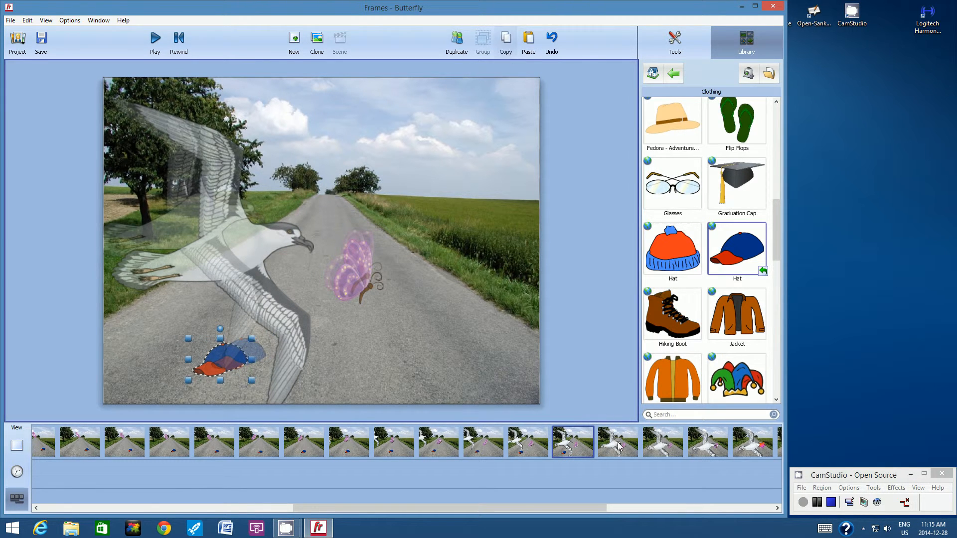
# Paste the hat into the twenty-seventh frame, shift it slightly left and down, and copy it again
pyautogui.click(619, 443)
pyautogui.click(527, 40)
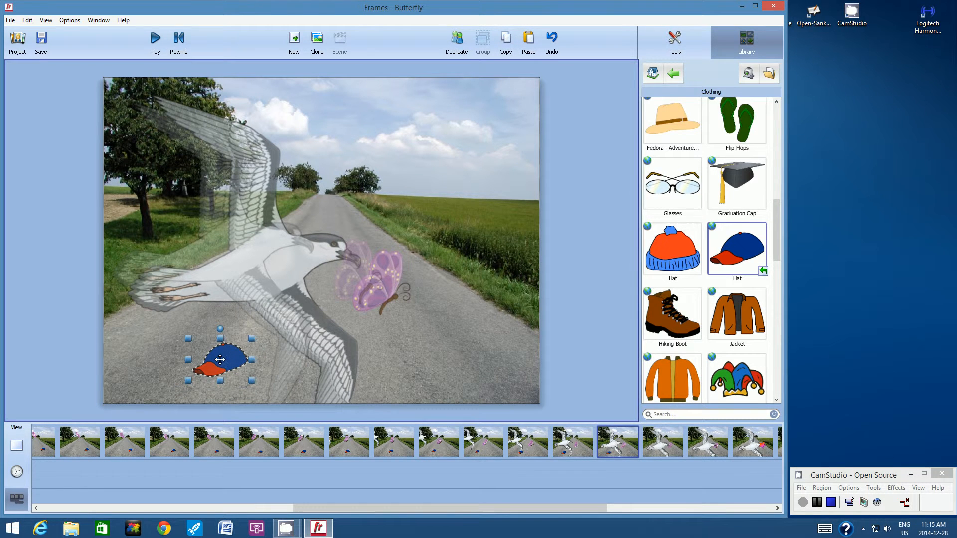
pyautogui.moveTo(216, 360); pyautogui.dragTo(204, 365)
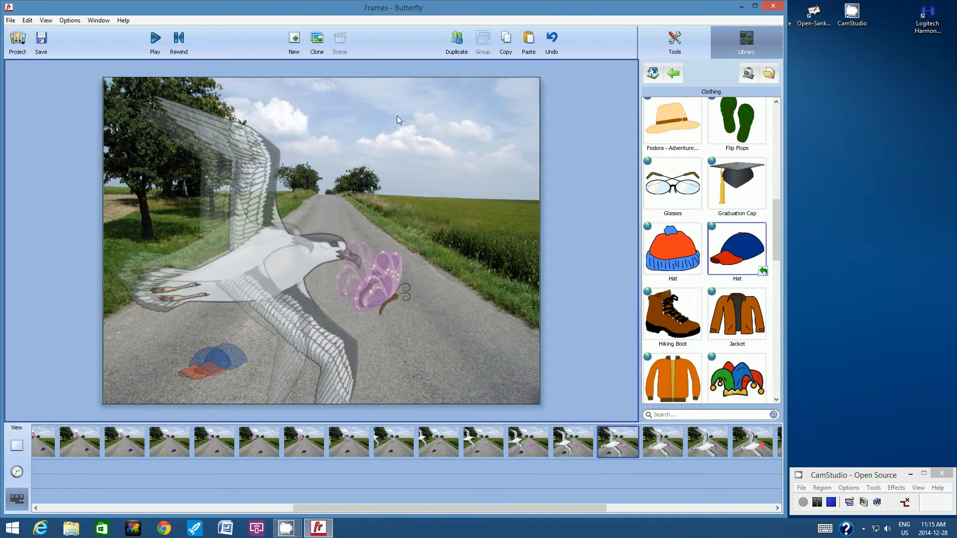
pyautogui.click(507, 40)
# Paste the twenty-seventh frame's hat into the twenty-eighth frame, shift it slightly left, and copy it
pyautogui.click(657, 434)
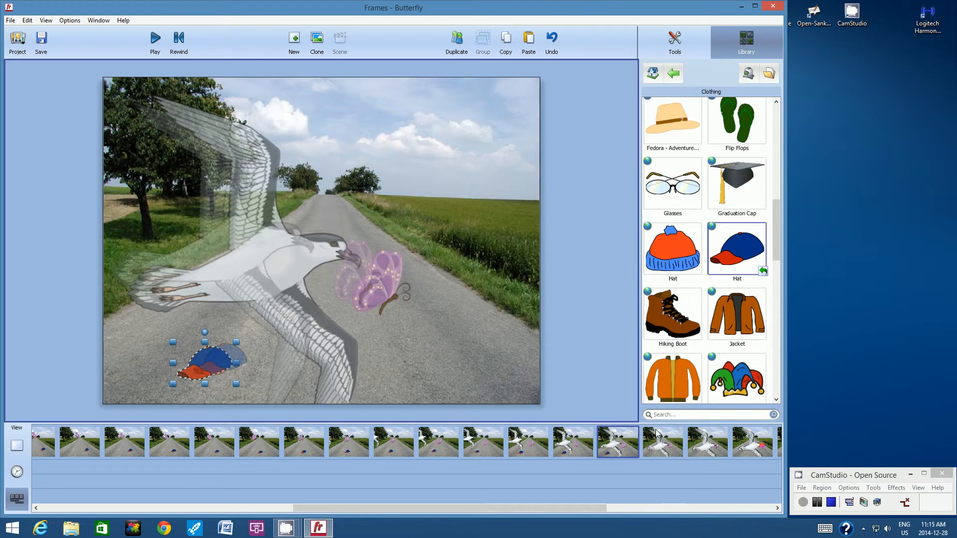
pyautogui.click(527, 41)
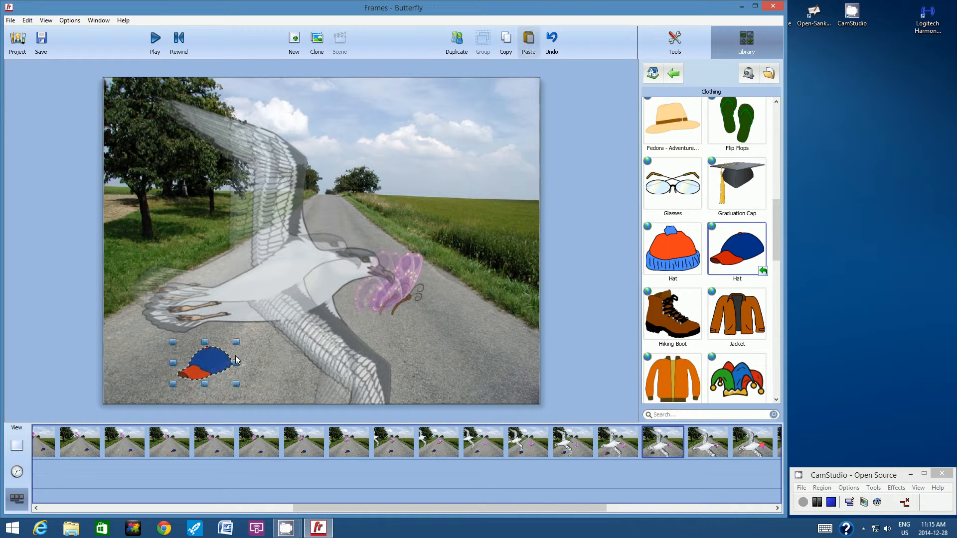
pyautogui.moveTo(214, 355); pyautogui.dragTo(203, 356)
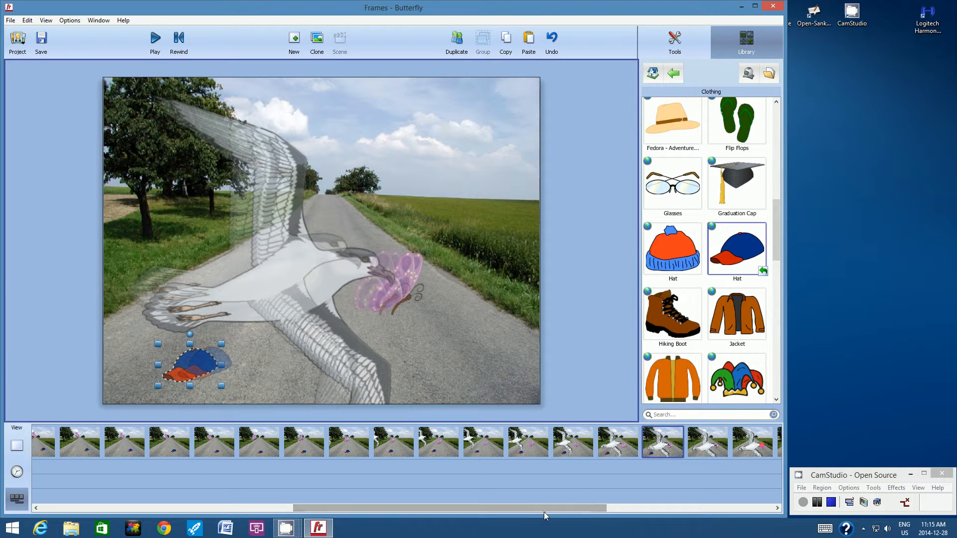
pyautogui.moveTo(537, 507); pyautogui.dragTo(723, 509)
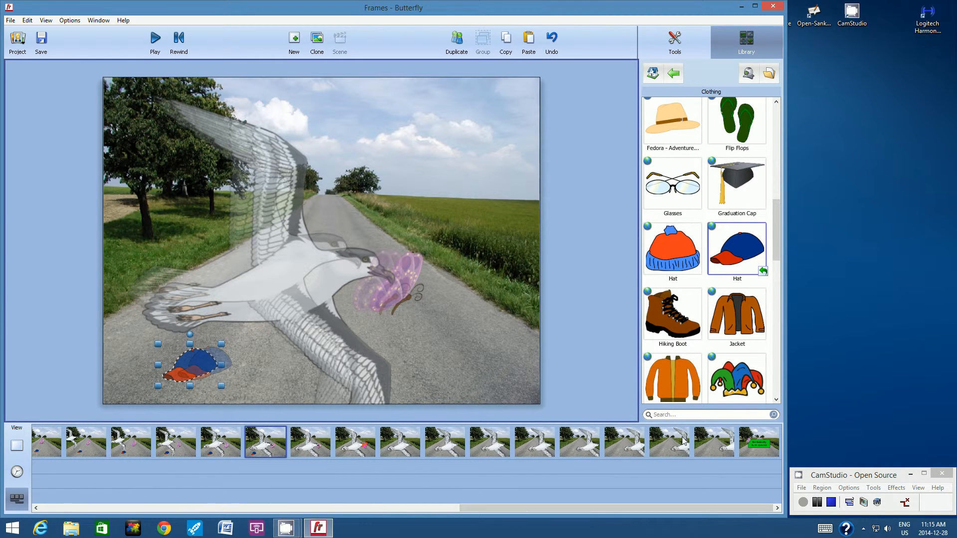
pyautogui.click(506, 43)
# Paste the twenty-eighth frame's hat into the twenty-ninth frame, shift it slightly left and down, and copy it
pyautogui.click(301, 450)
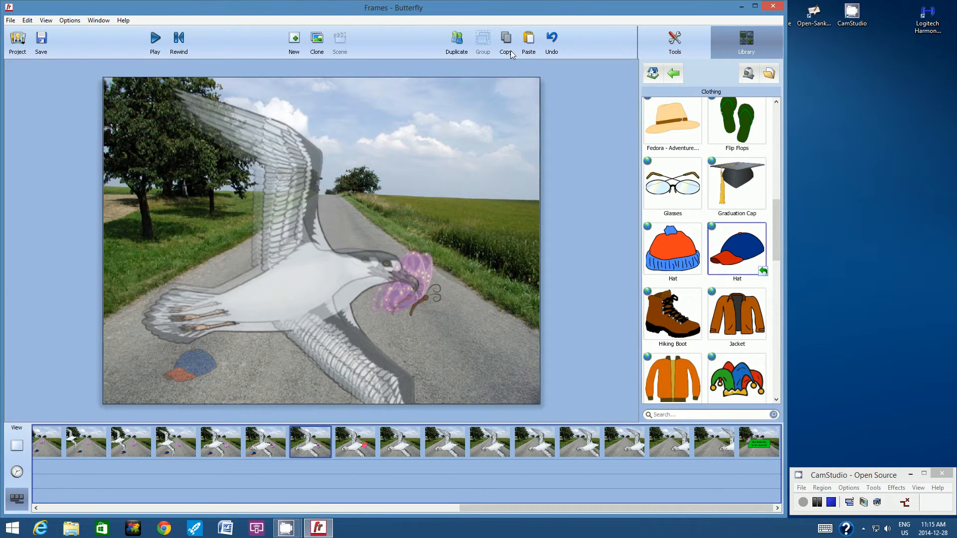
pyautogui.click(529, 40)
pyautogui.moveTo(185, 363); pyautogui.dragTo(173, 369)
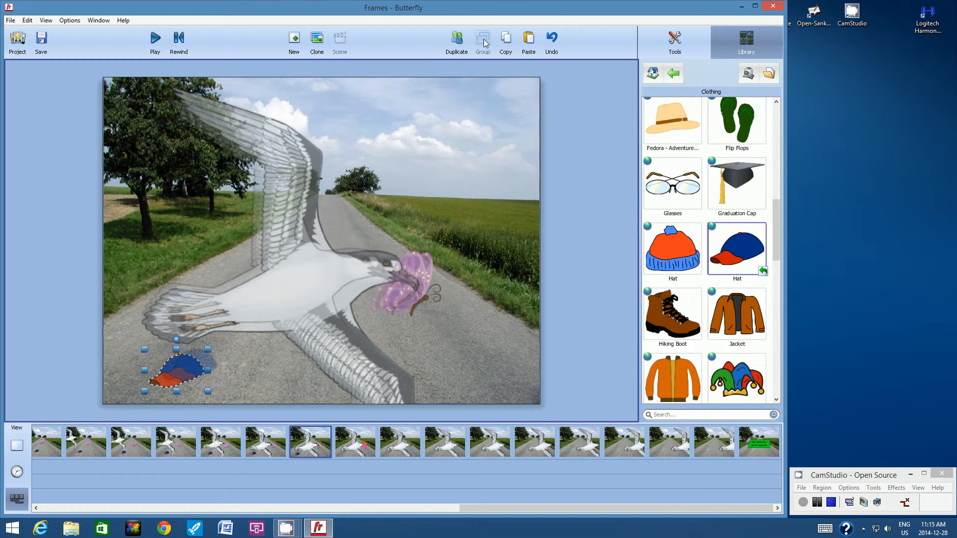
pyautogui.click(505, 41)
# Paste the hat into the thirtieth frame with the star, shift it left and slightly down, and copy it
pyautogui.click(355, 441)
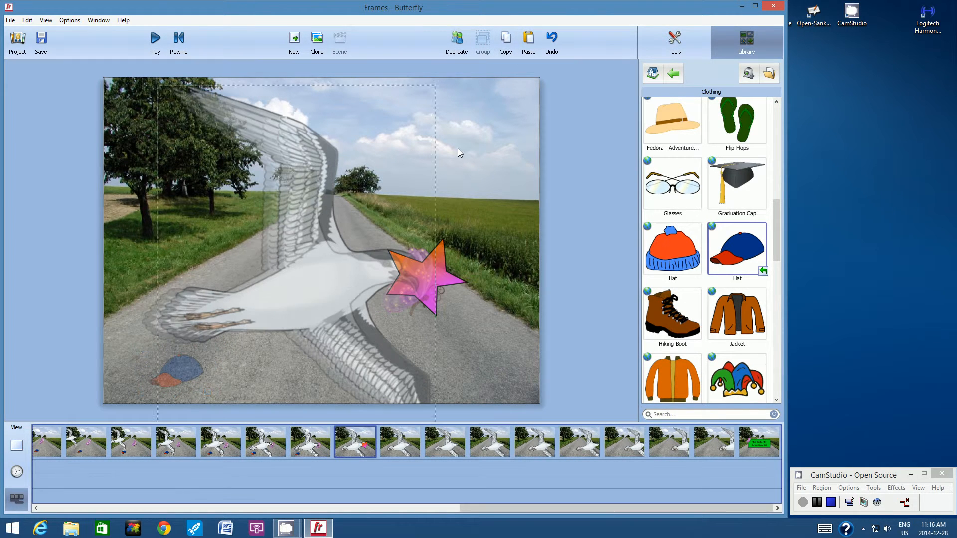
pyautogui.click(528, 41)
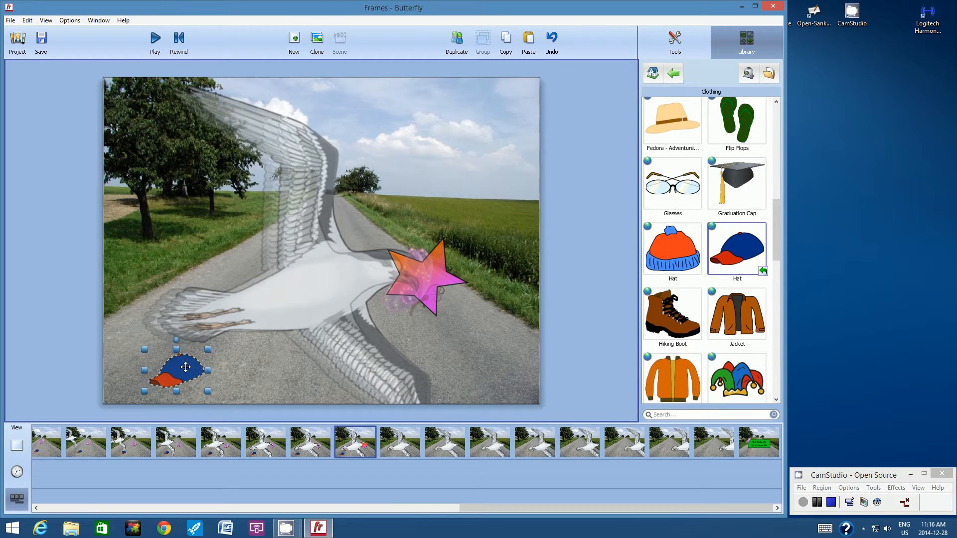
pyautogui.moveTo(182, 367); pyautogui.dragTo(159, 371)
pyautogui.hotkey('ctrl', 'c')
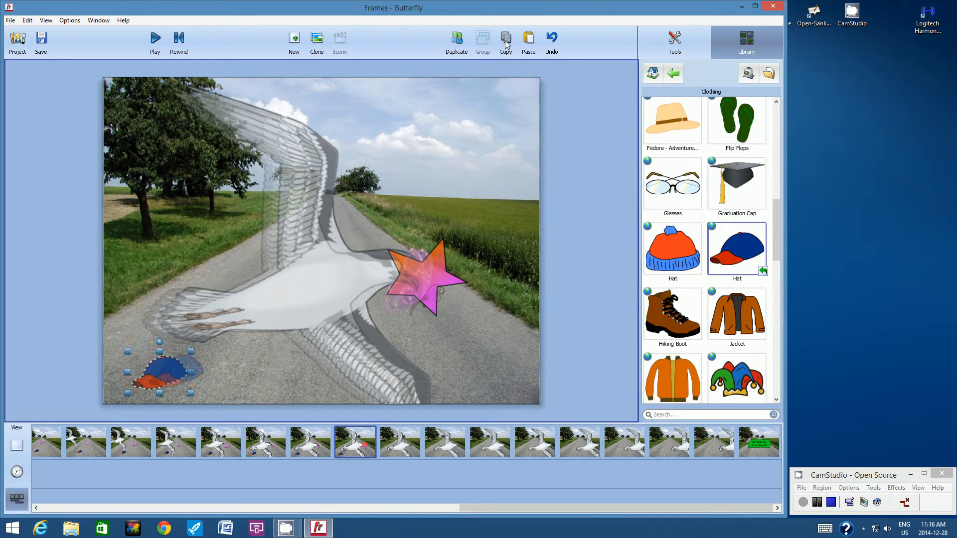
# Paste the thirtieth frame's hat into the thirty-first frame, shift it left and slightly down, and copy it
pyautogui.click(393, 447)
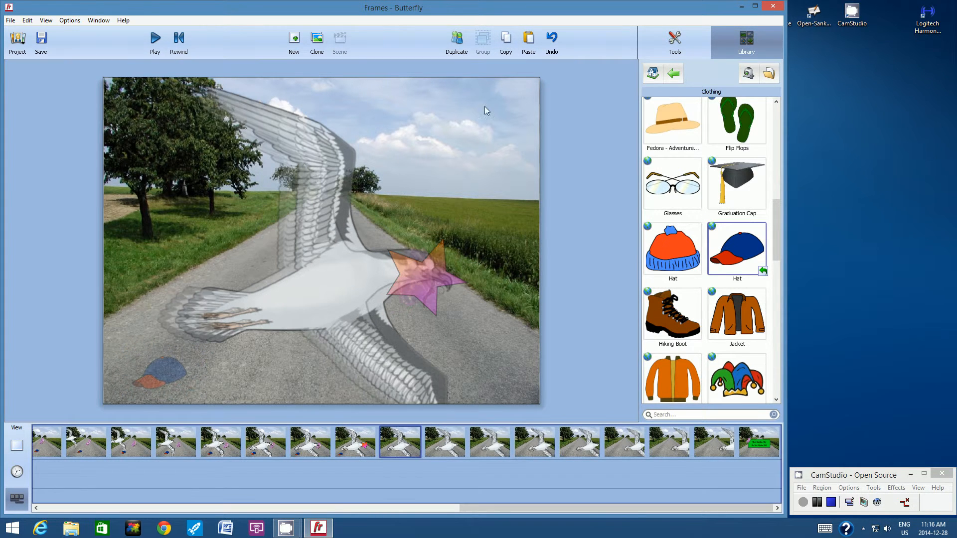
pyautogui.click(528, 41)
pyautogui.moveTo(171, 368); pyautogui.dragTo(145, 374)
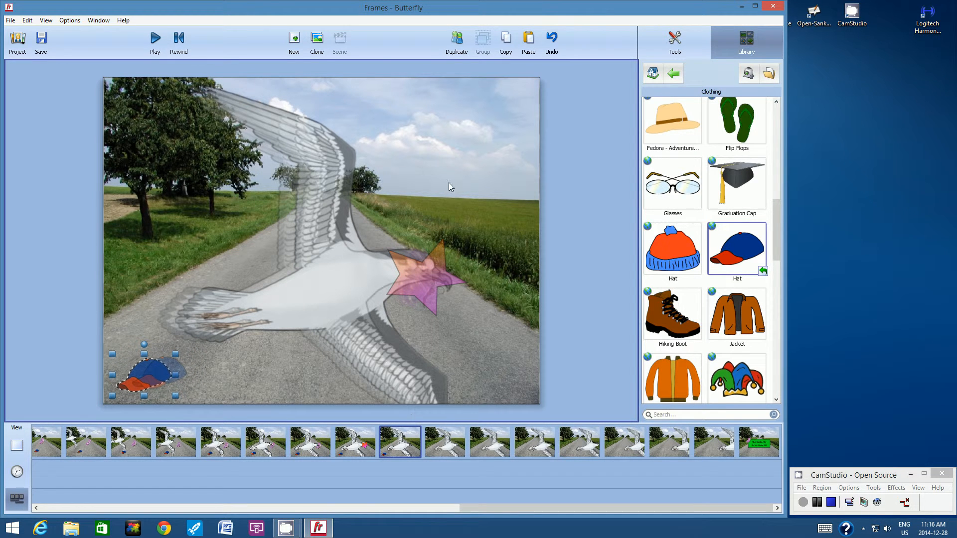
pyautogui.click(507, 39)
# Paste the hat into the thirty-second frame, shift it left until its brim meets the picture's left edge, and copy it
pyautogui.click(441, 450)
pyautogui.click(528, 41)
pyautogui.click(143, 374)
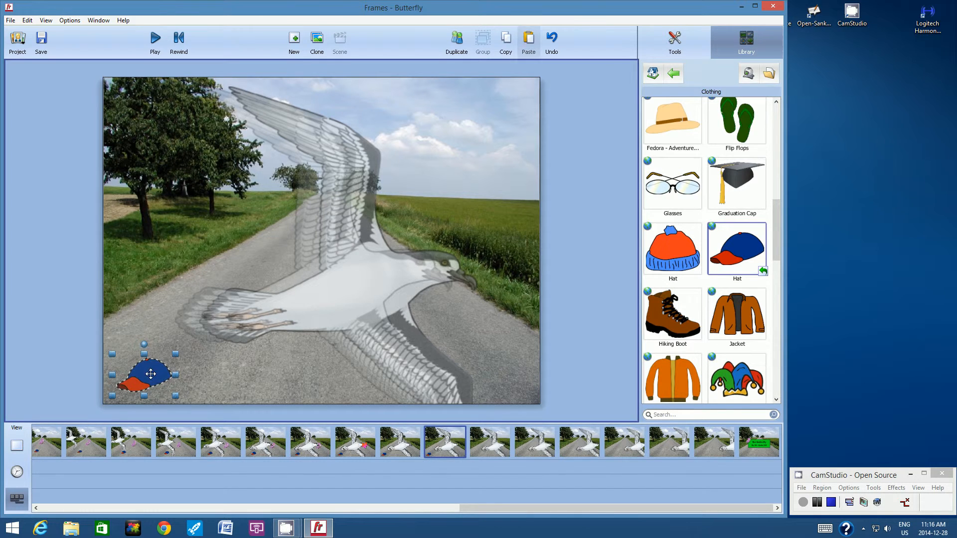
pyautogui.moveTo(142, 374); pyautogui.dragTo(139, 376)
pyautogui.moveTo(139, 376); pyautogui.dragTo(132, 377)
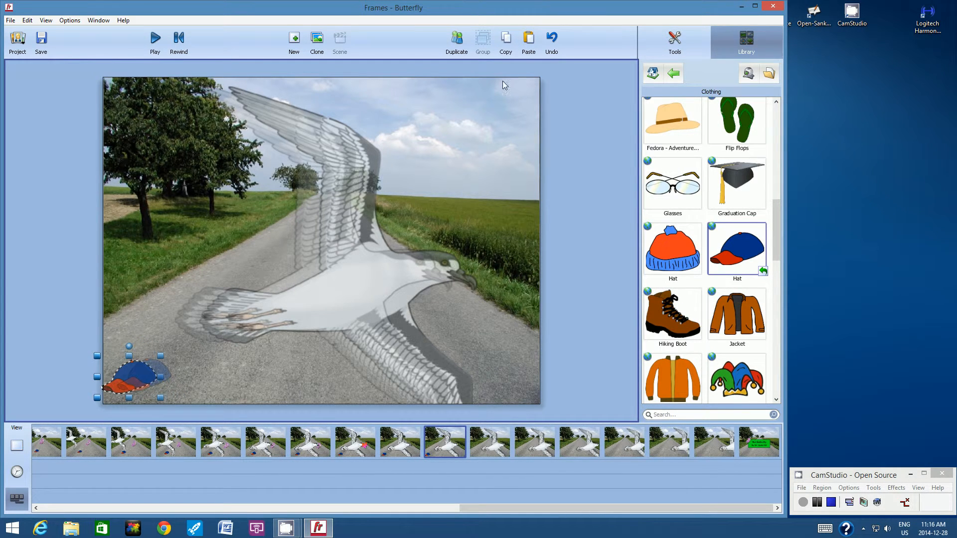
pyautogui.click(507, 41)
# Paste the hat into the thirty-third frame, shift it left so its brim extends past the picture's edge, and copy it
pyautogui.click(498, 439)
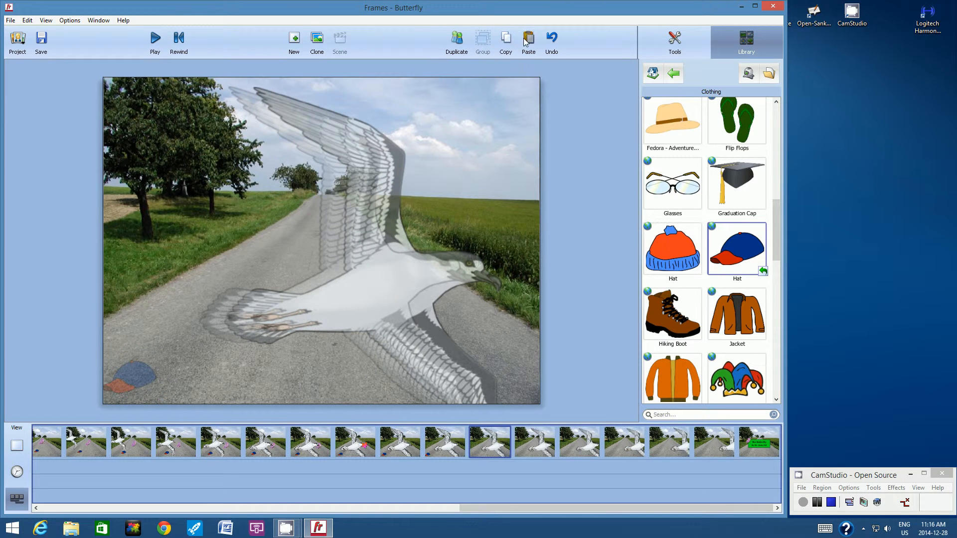
pyautogui.click(527, 42)
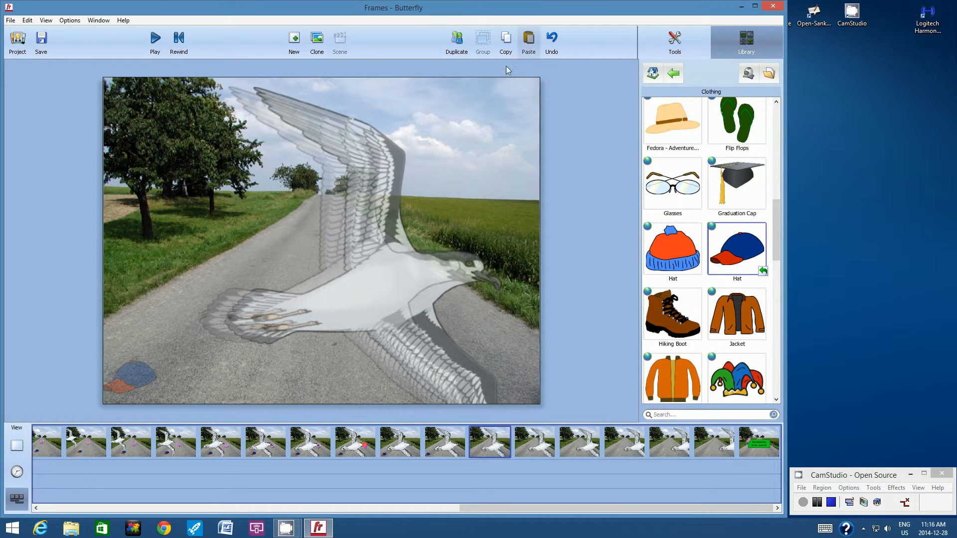
pyautogui.click(117, 381)
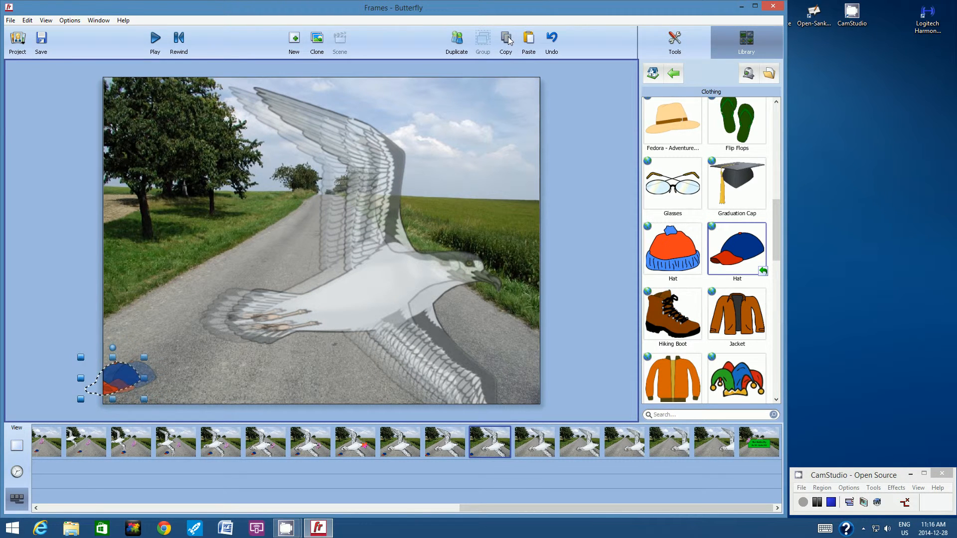
pyautogui.click(509, 41)
# Paste the hat into the thirty-fourth frame, shift it mostly beyond the picture's left edge, and deselect it
pyautogui.click(529, 443)
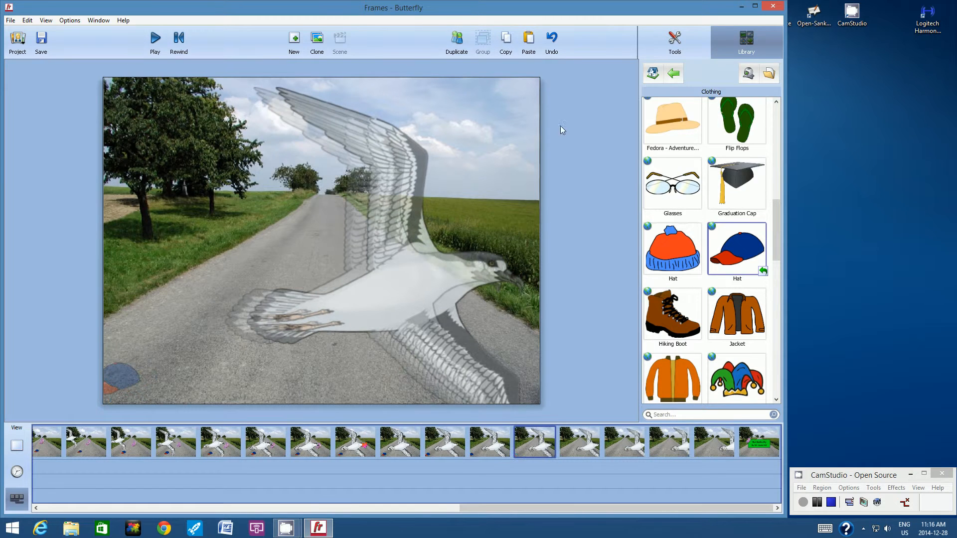
pyautogui.click(527, 42)
pyautogui.click(116, 374)
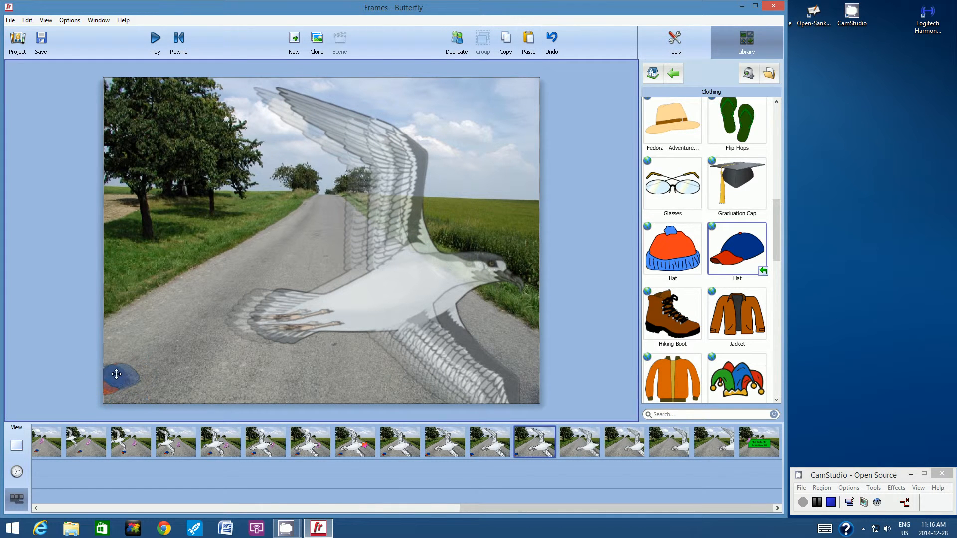
pyautogui.moveTo(116, 374); pyautogui.dragTo(104, 370)
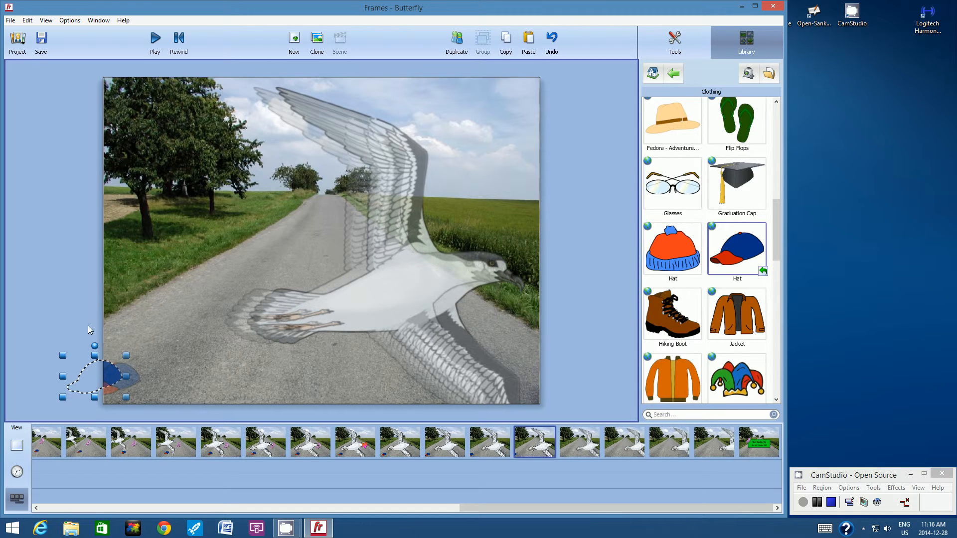
pyautogui.click(87, 284)
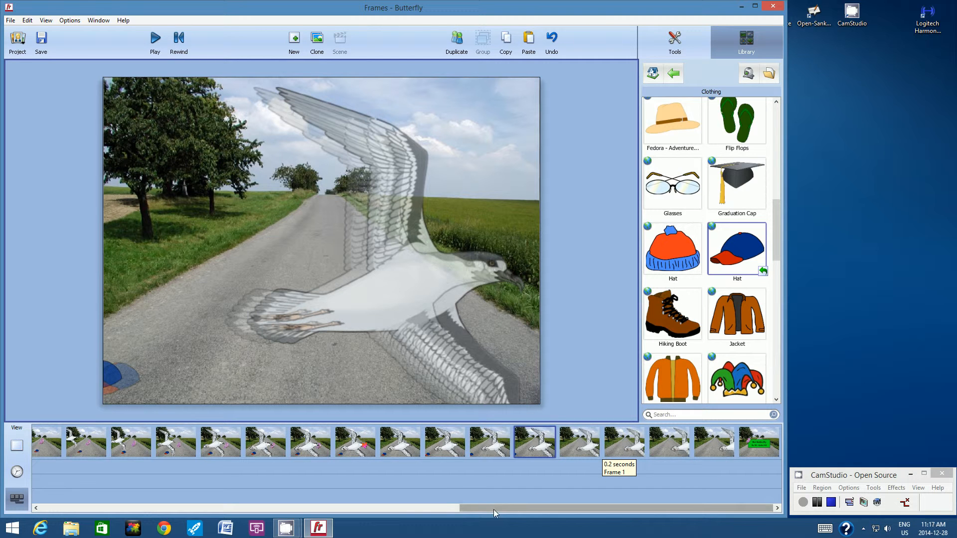
# Turn off Onion Skin for the animation frames
pyautogui.moveTo(493, 509); pyautogui.dragTo(55, 512)
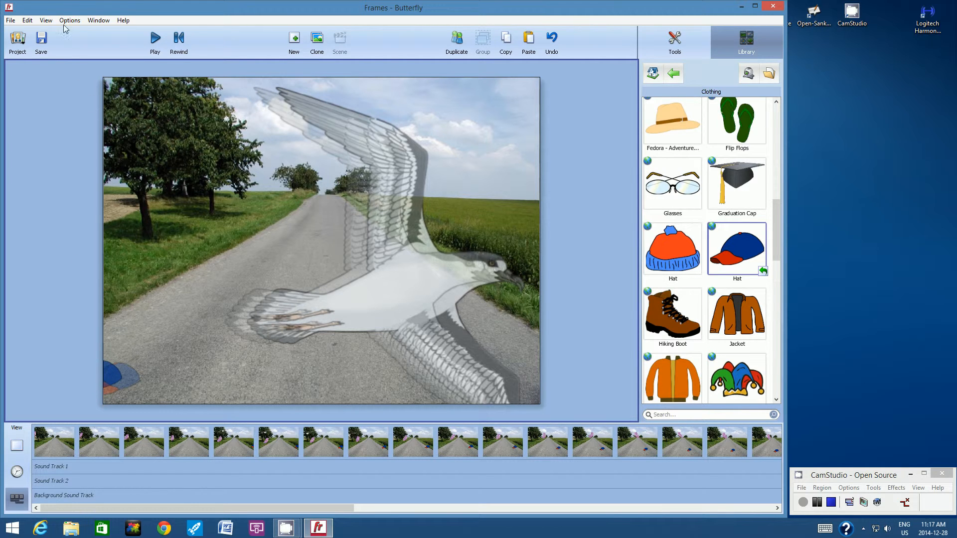
pyautogui.click(46, 21)
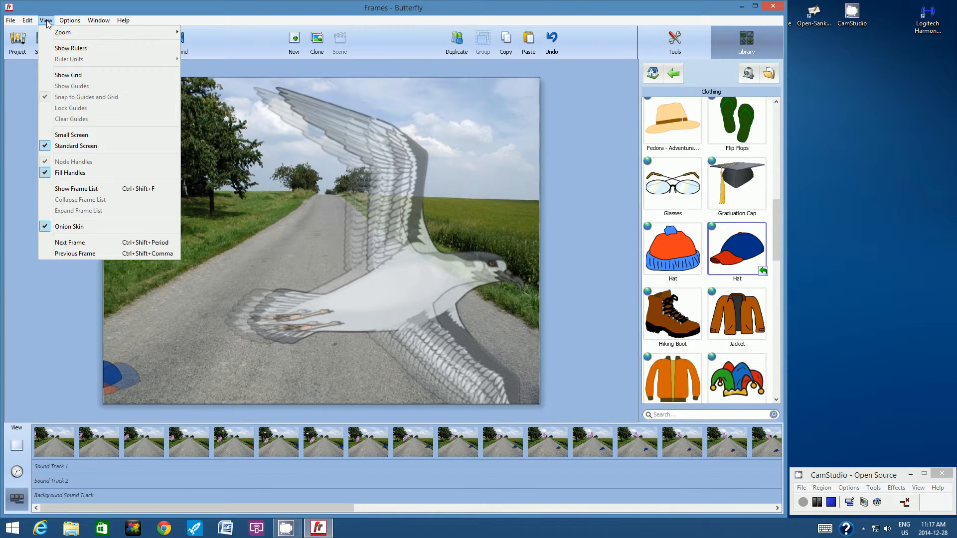
pyautogui.click(76, 226)
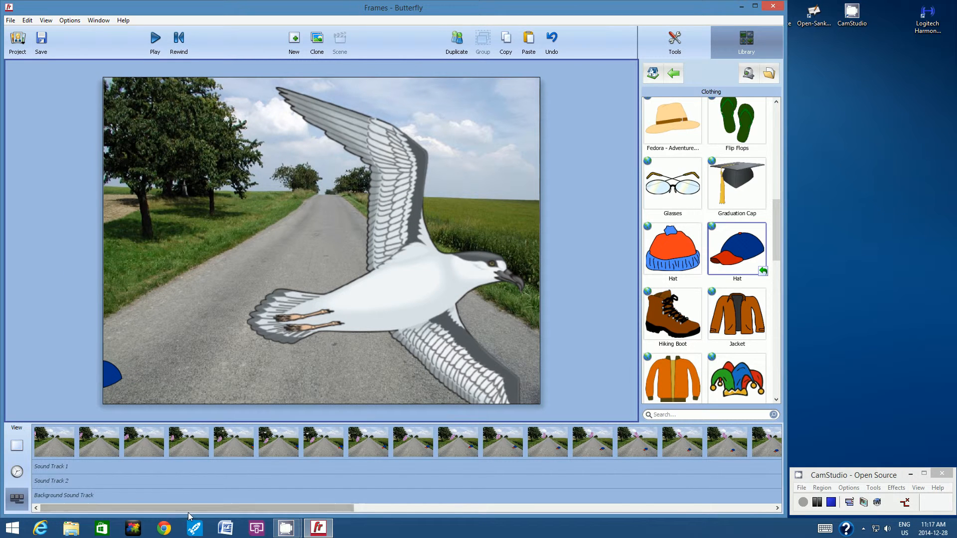
# Play the animation from the first frame through to the closing title, then stop the preview
pyautogui.click(50, 442)
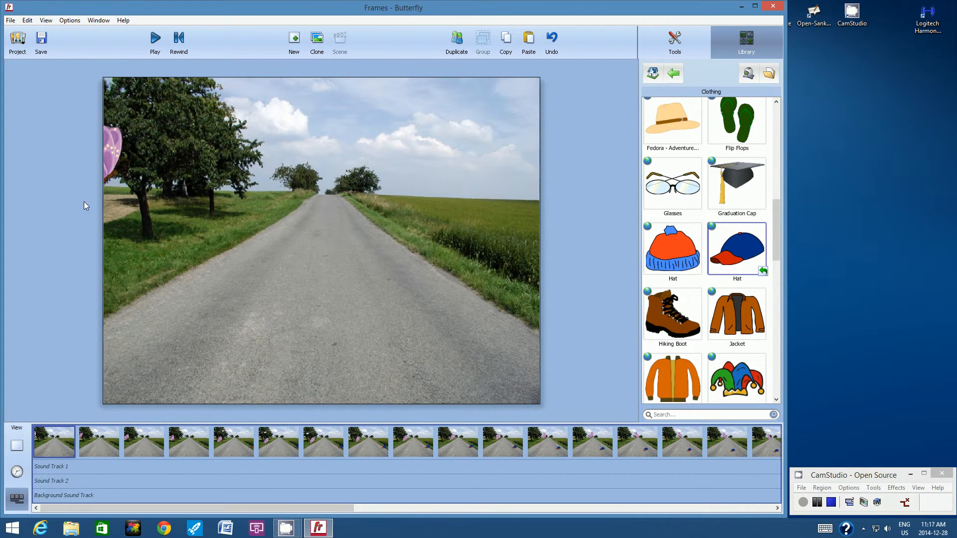
pyautogui.click(153, 40)
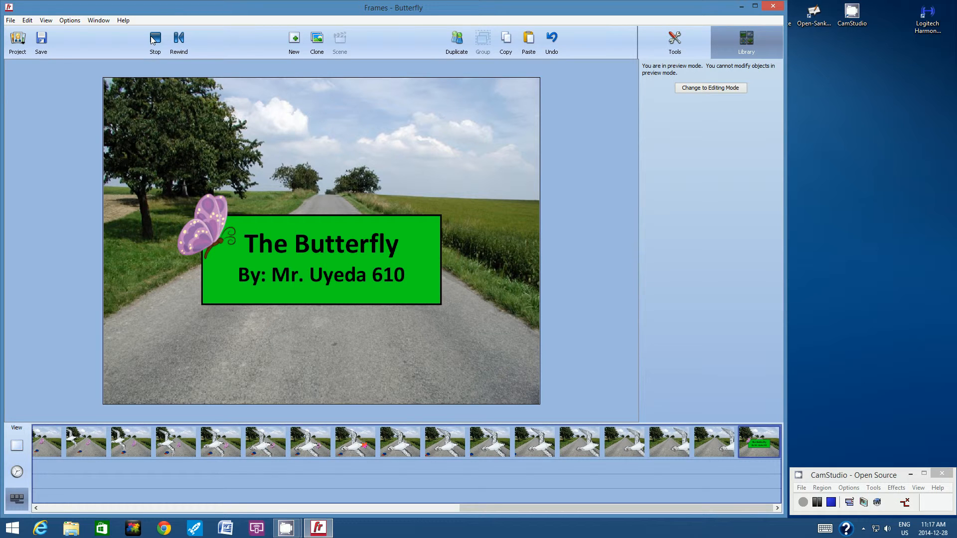
pyautogui.click(155, 39)
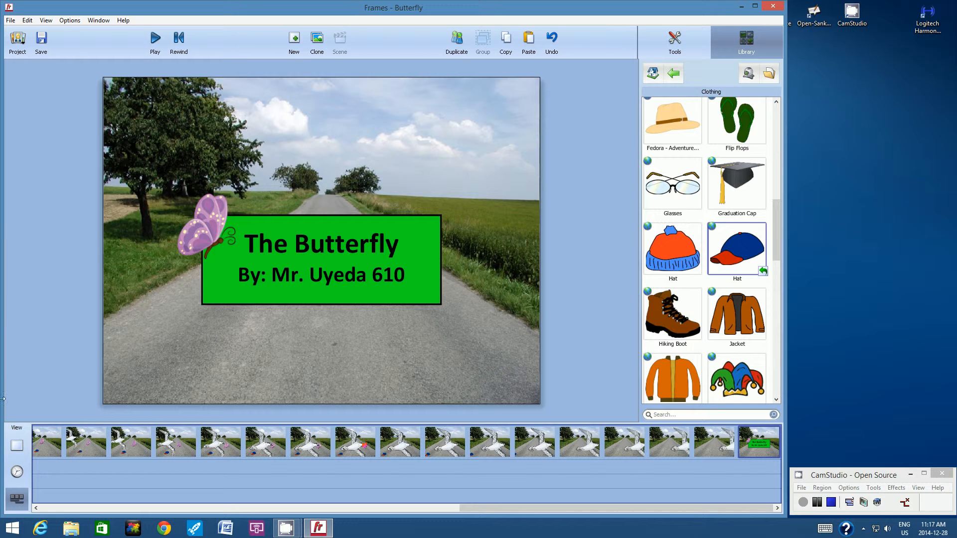
# Find the sixth frame, where the hat has just entered the picture, and rotate the hat slightly counterclockwise
pyautogui.moveTo(464, 510); pyautogui.dragTo(86, 510)
pyautogui.click(150, 435)
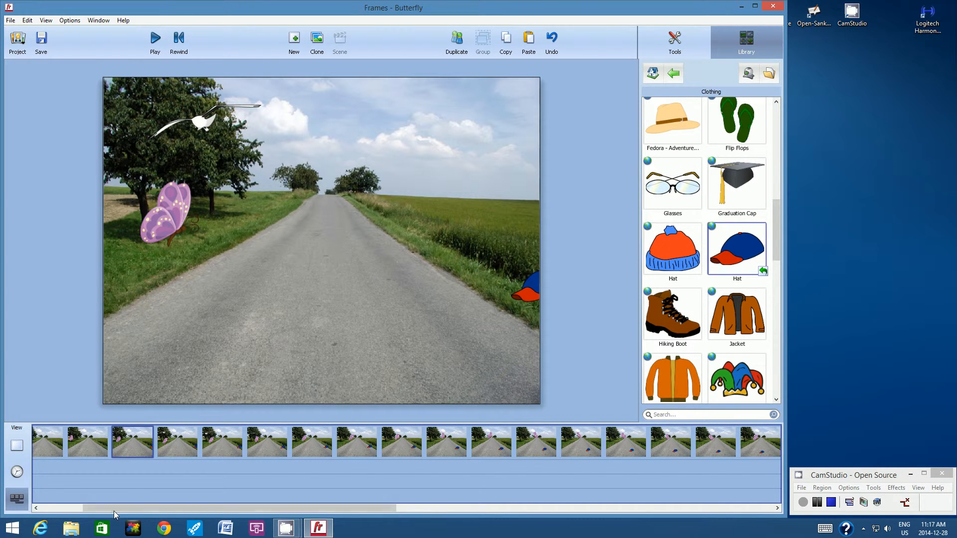
pyautogui.moveTo(114, 511); pyautogui.dragTo(88, 511)
pyautogui.click(151, 442)
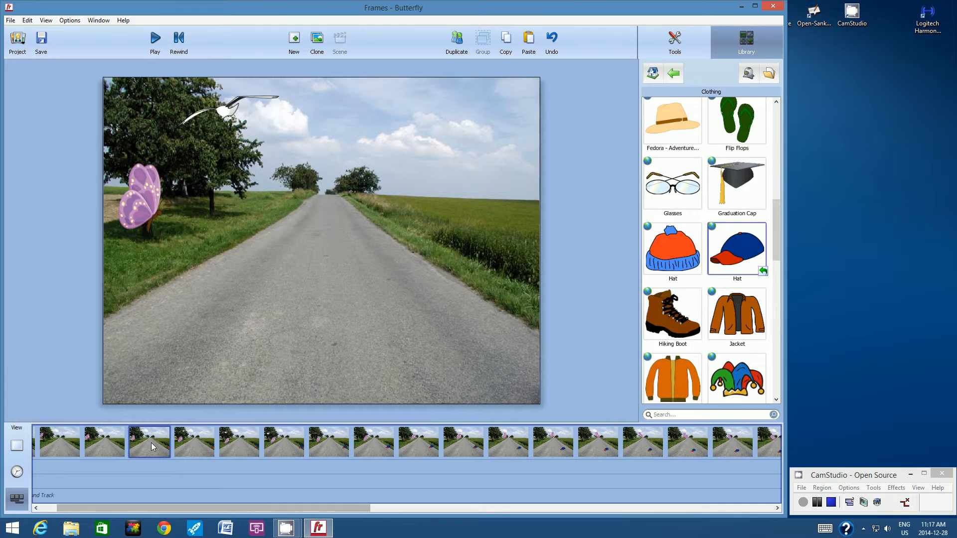
pyautogui.click(202, 439)
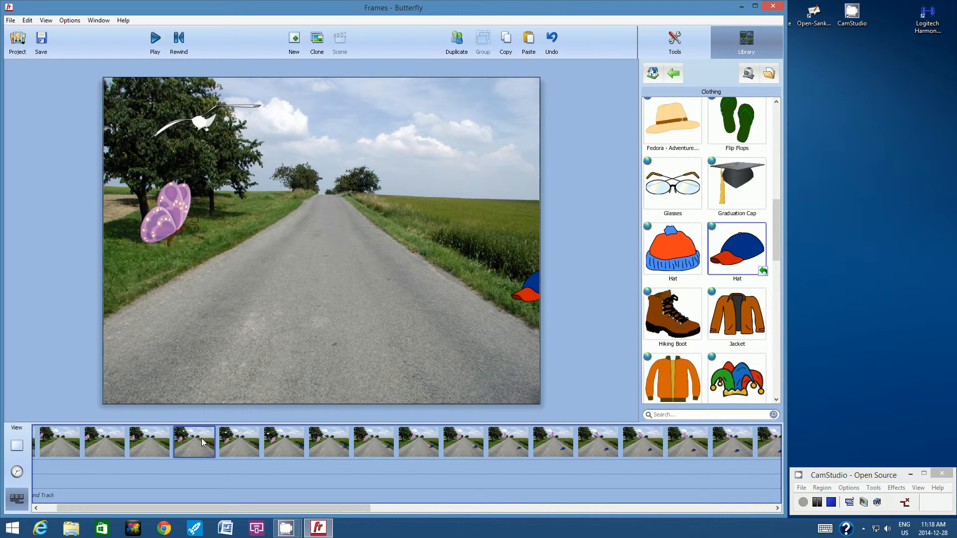
pyautogui.click(231, 441)
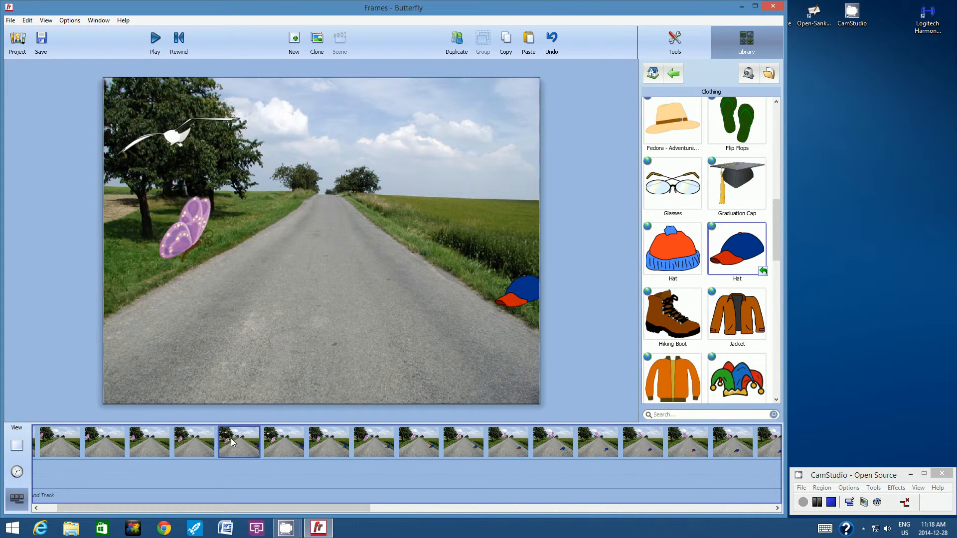
pyautogui.click(526, 295)
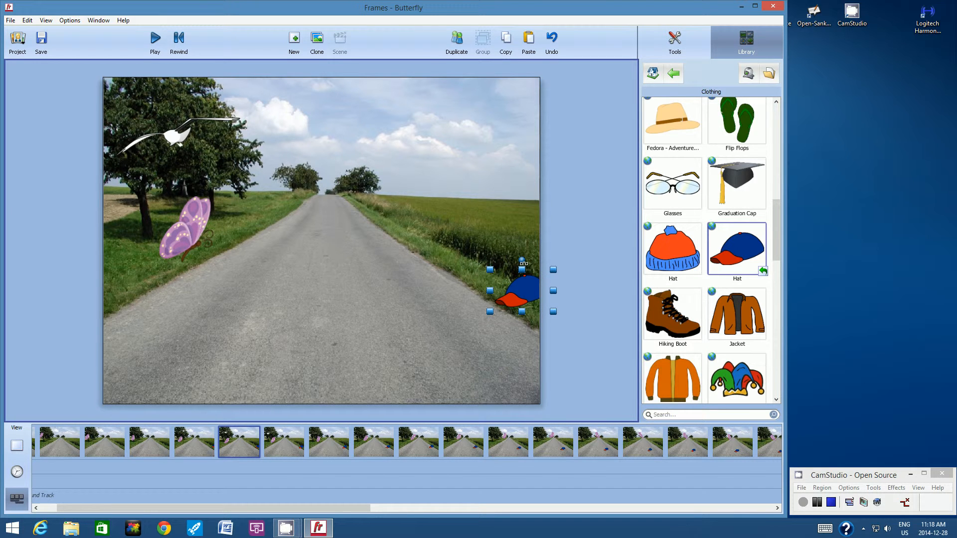
pyautogui.moveTo(523, 261); pyautogui.dragTo(518, 261)
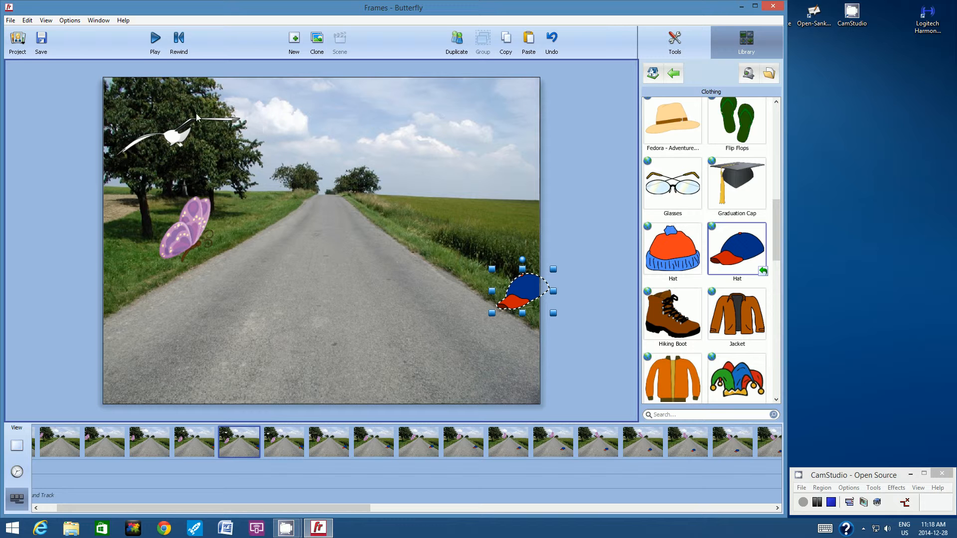
# Turn on Onion Skin and rotate the hat counterclockwise in the seventh frame so its brim tilts further down
pyautogui.click(47, 20)
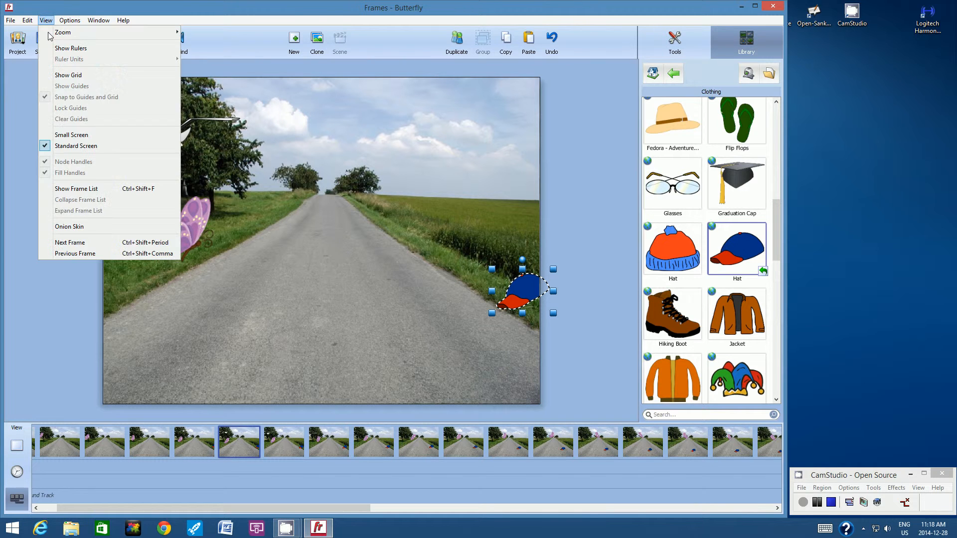
pyautogui.click(94, 223)
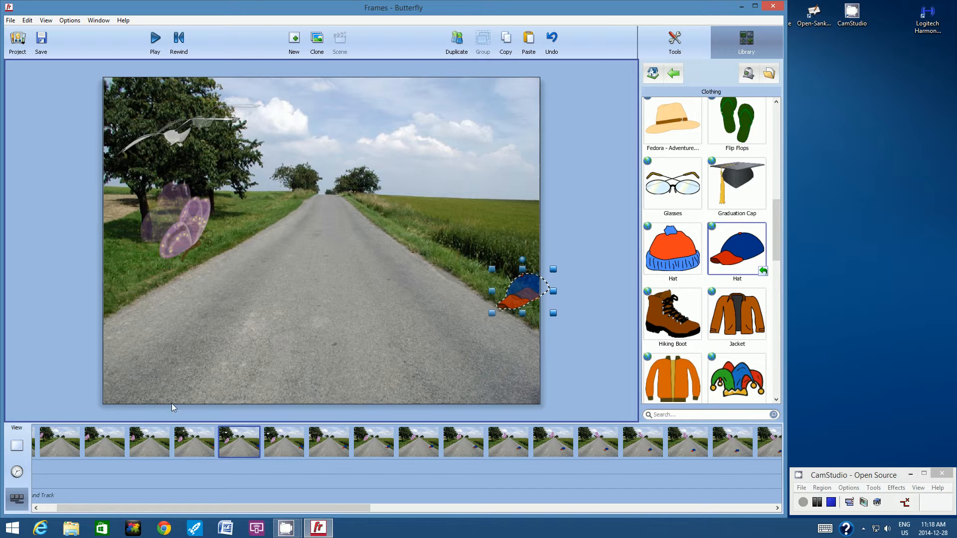
pyautogui.click(279, 442)
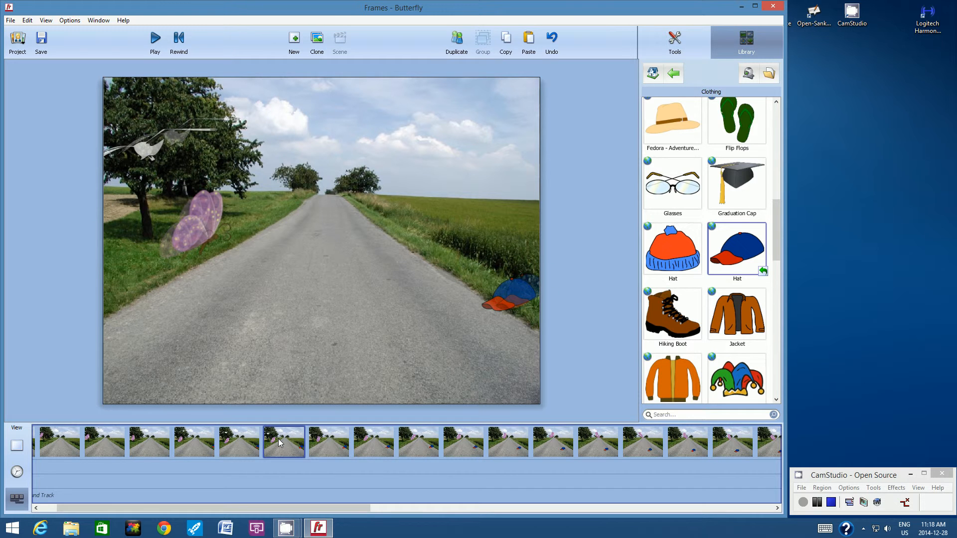
pyautogui.click(502, 295)
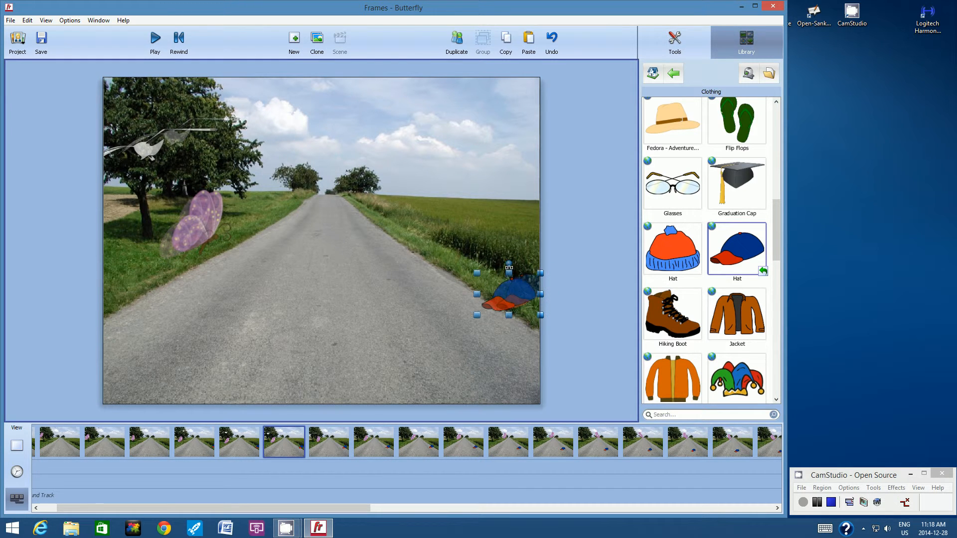
pyautogui.moveTo(507, 264); pyautogui.dragTo(495, 263)
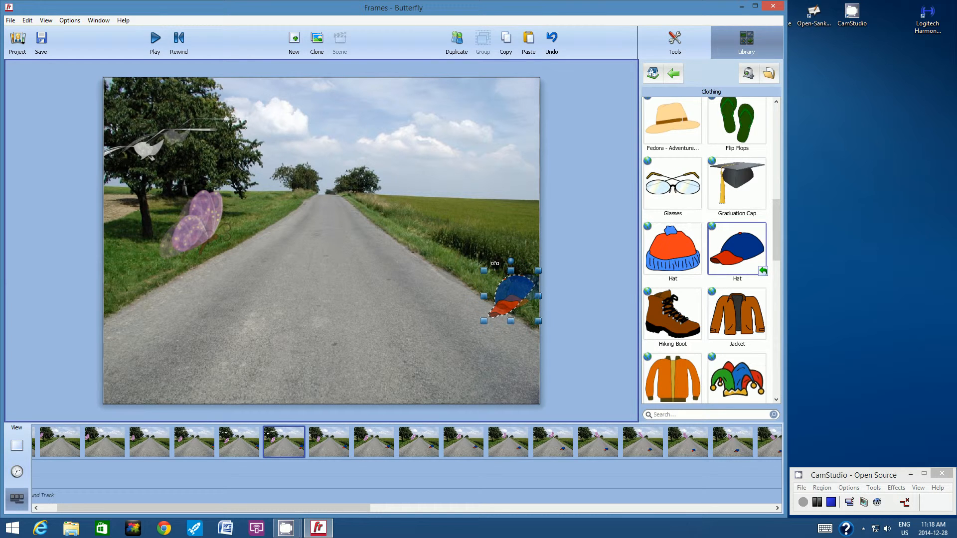
# Rotate the hat further counterclockwise in the eighth frame so its brim points down, and in the ninth so it points down and slightly right
pyautogui.click(324, 441)
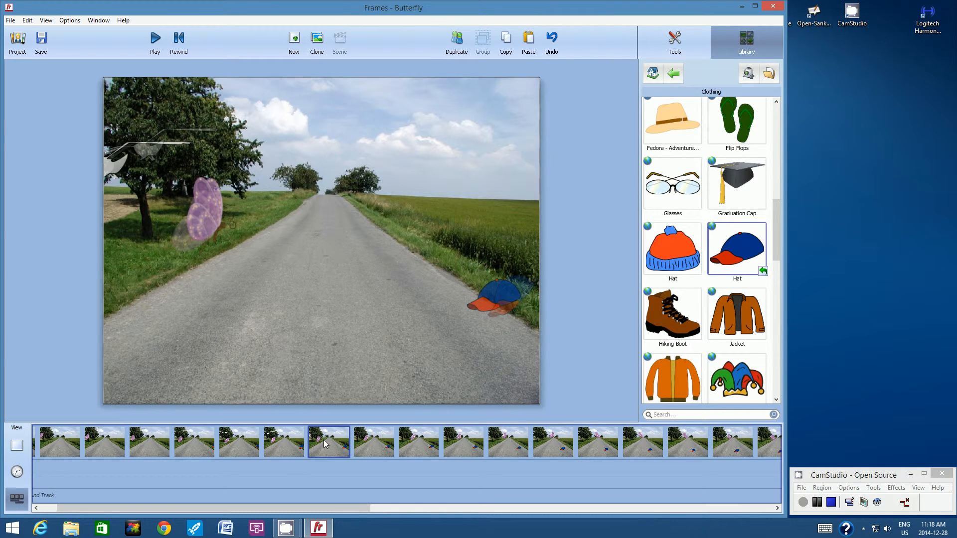
pyautogui.click(492, 296)
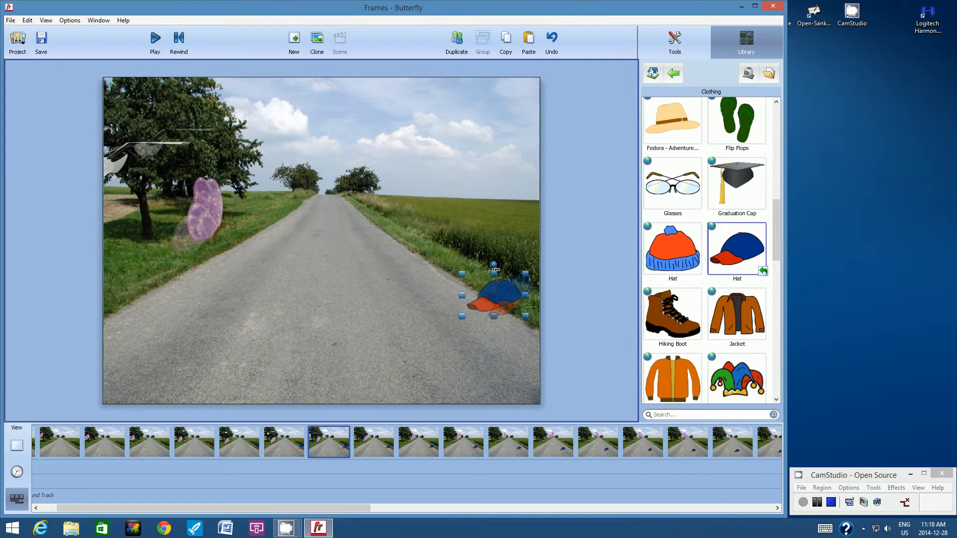
pyautogui.moveTo(493, 264); pyautogui.dragTo(463, 272)
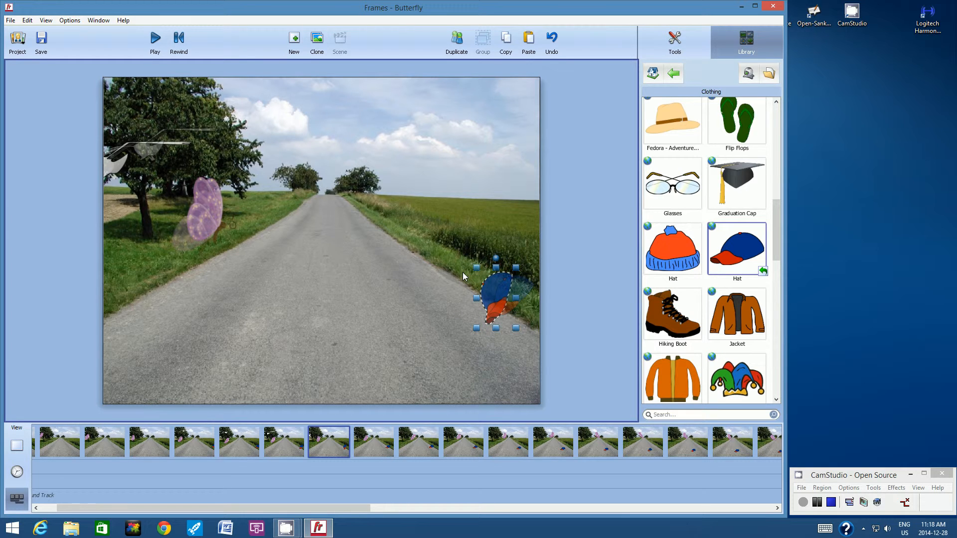
pyautogui.click(369, 449)
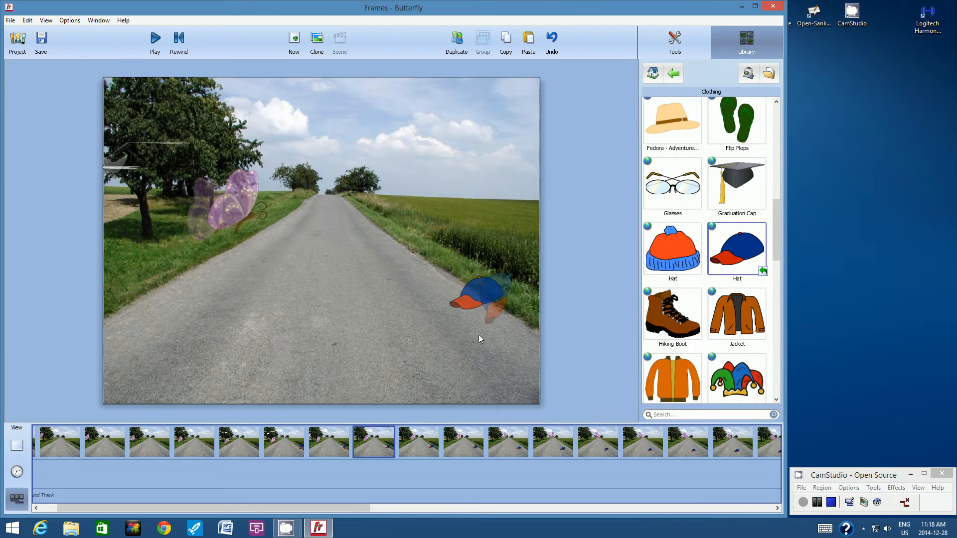
pyautogui.click(477, 292)
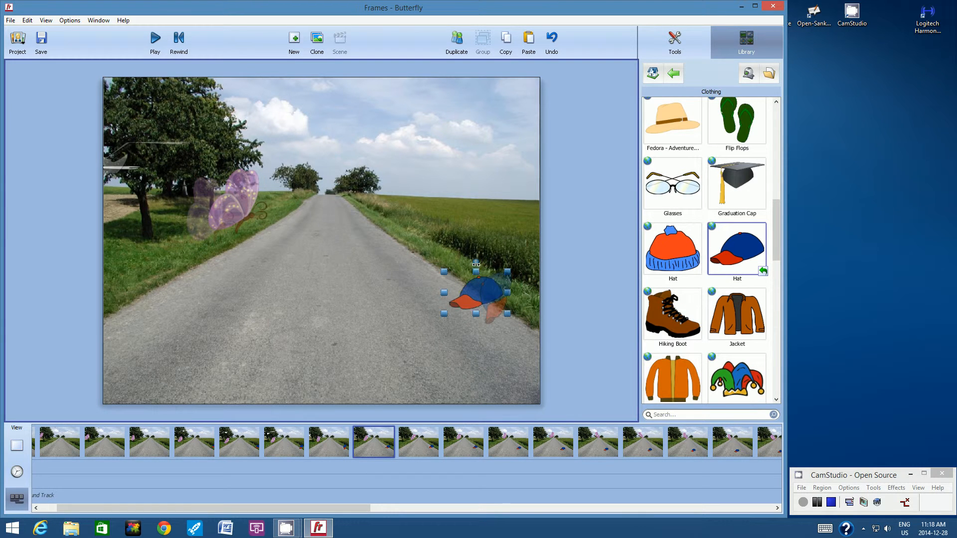
pyautogui.moveTo(477, 264); pyautogui.dragTo(456, 290)
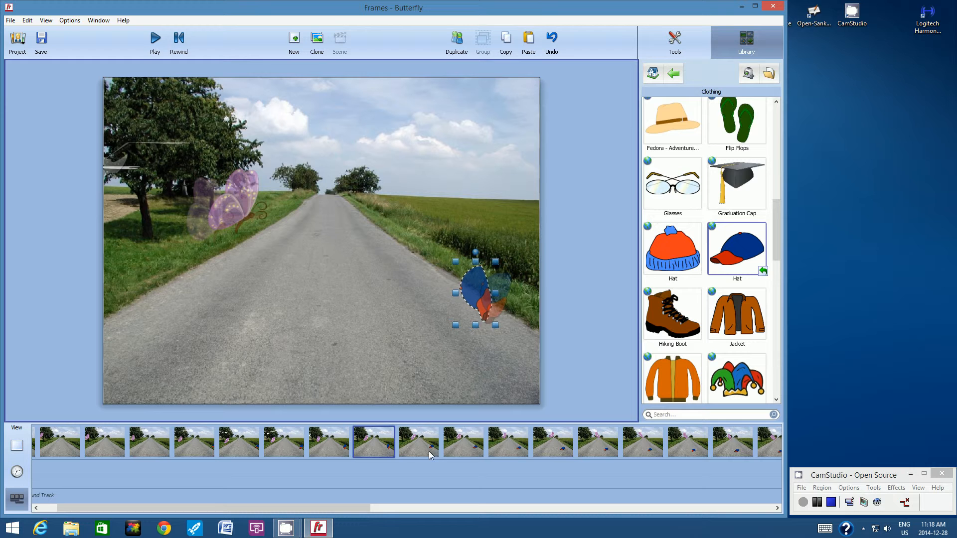
# Rotate the hat in the tenth frame so its brim points down-right, and turn it upside down in the eleventh, brim to the right
pyautogui.click(426, 445)
pyautogui.click(450, 289)
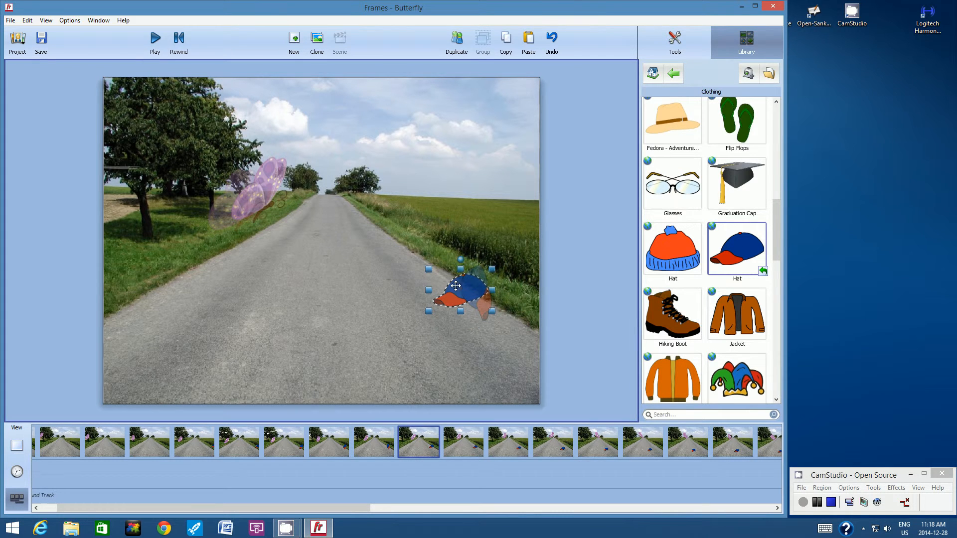
pyautogui.moveTo(458, 258); pyautogui.dragTo(450, 295)
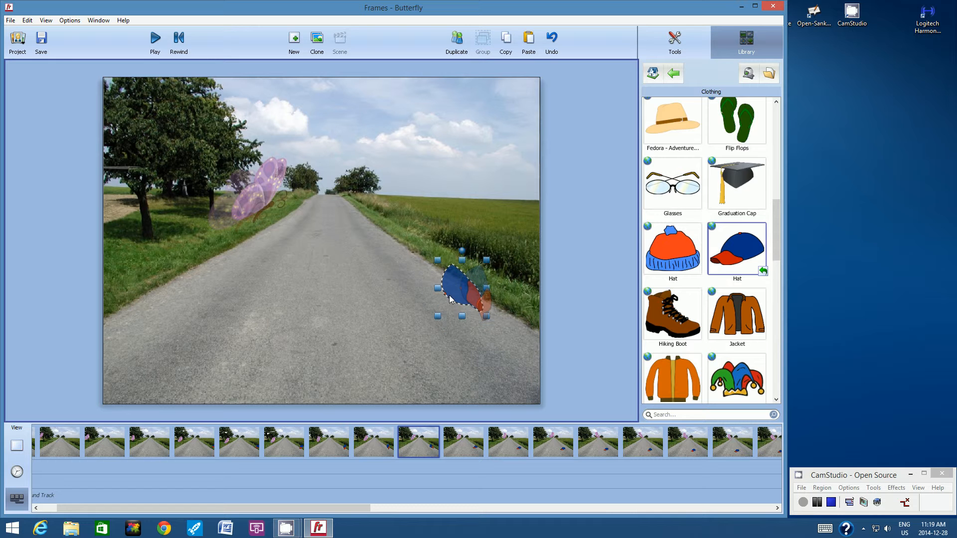
pyautogui.click(464, 440)
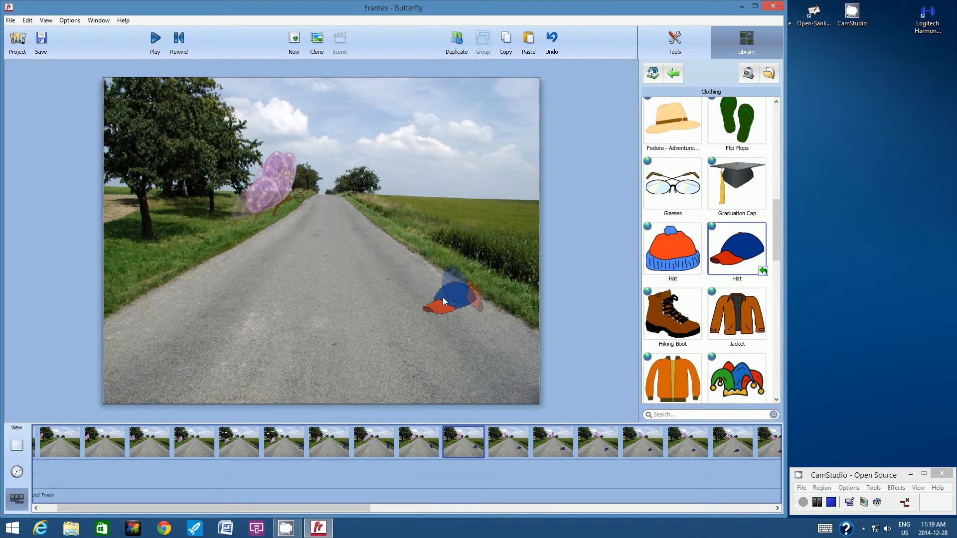
pyautogui.click(442, 297)
pyautogui.moveTo(449, 268); pyautogui.dragTo(450, 309)
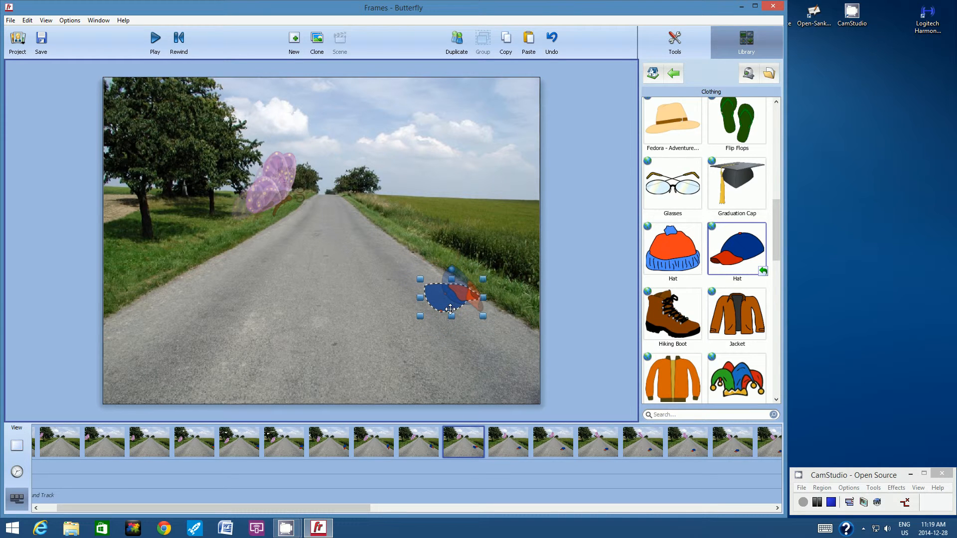
# Rotate the hat in the twelfth frame so its brim points up-right, and in the thirteenth so it points nearly straight up
pyautogui.click(507, 437)
pyautogui.click(427, 306)
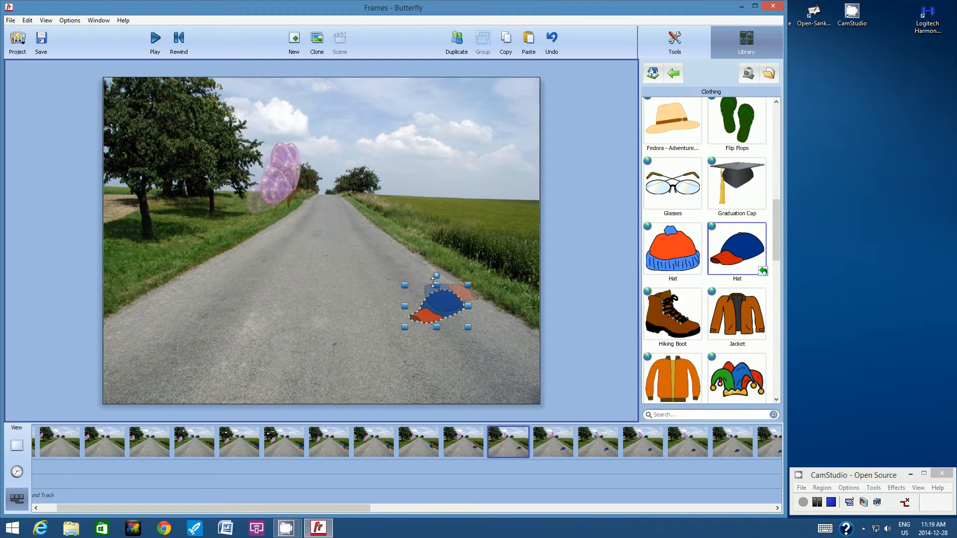
pyautogui.moveTo(436, 276); pyautogui.dragTo(439, 313)
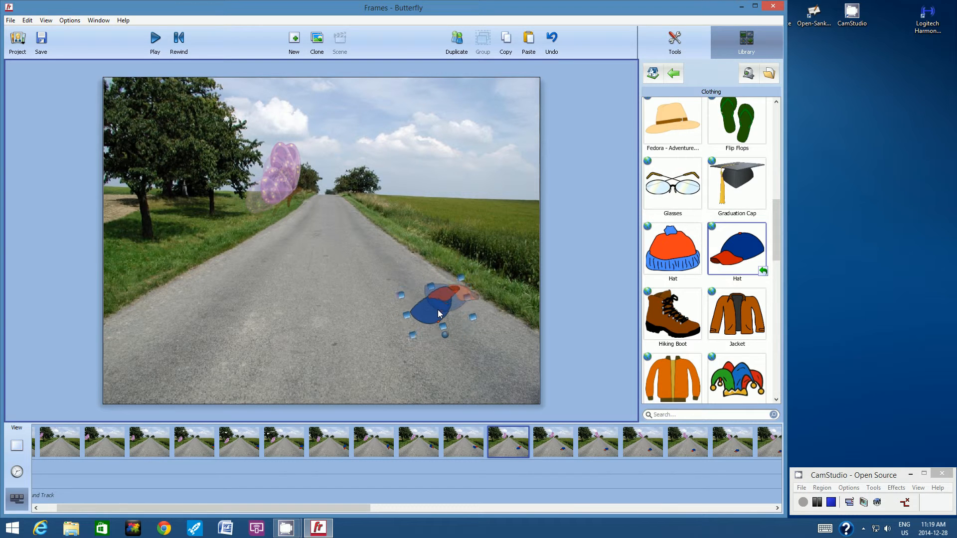
pyautogui.click(553, 439)
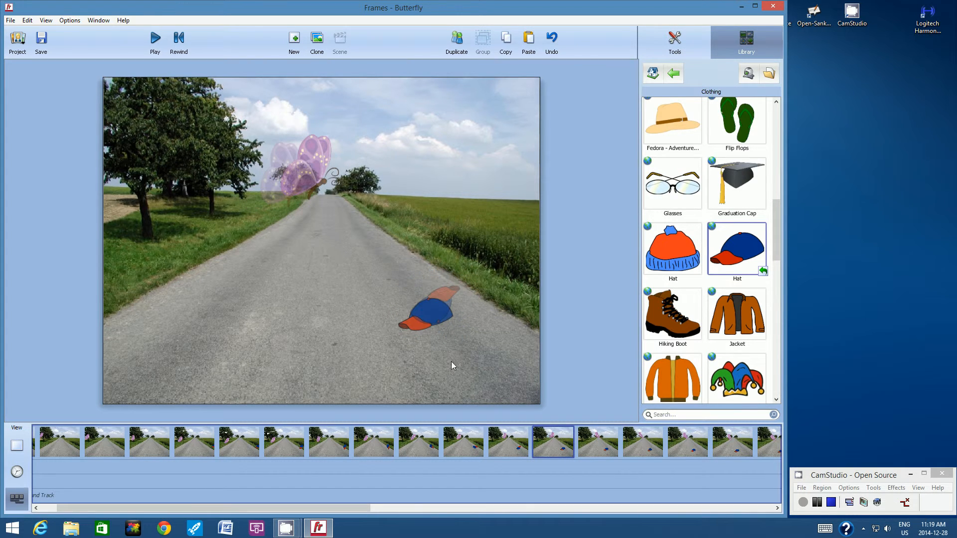
pyautogui.click(417, 313)
pyautogui.moveTo(426, 284); pyautogui.dragTo(443, 321)
# Rotate the hat in the fourteenth frame so its brim points up and slightly left, and in the fifteenth so it leans further left
pyautogui.click(595, 440)
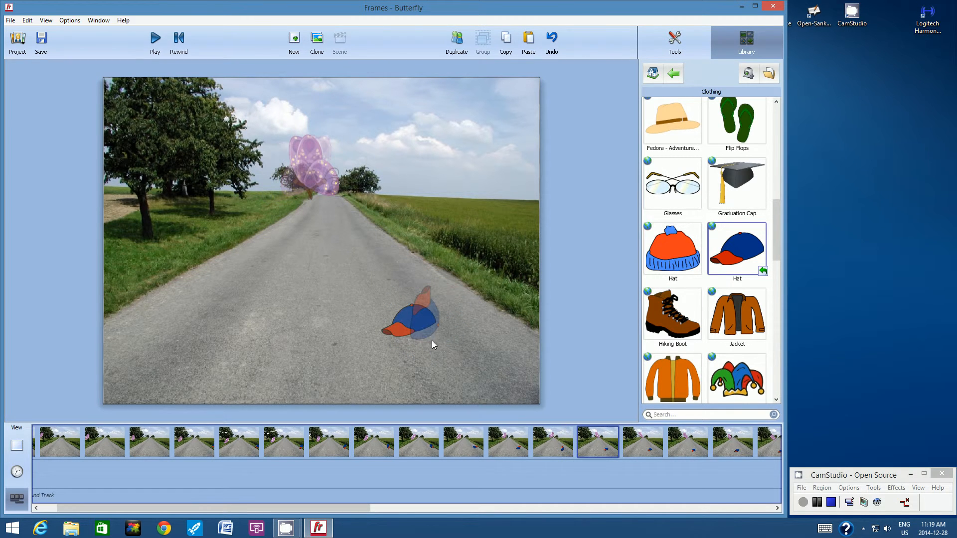
pyautogui.click(399, 319)
pyautogui.moveTo(406, 295); pyautogui.dragTo(437, 325)
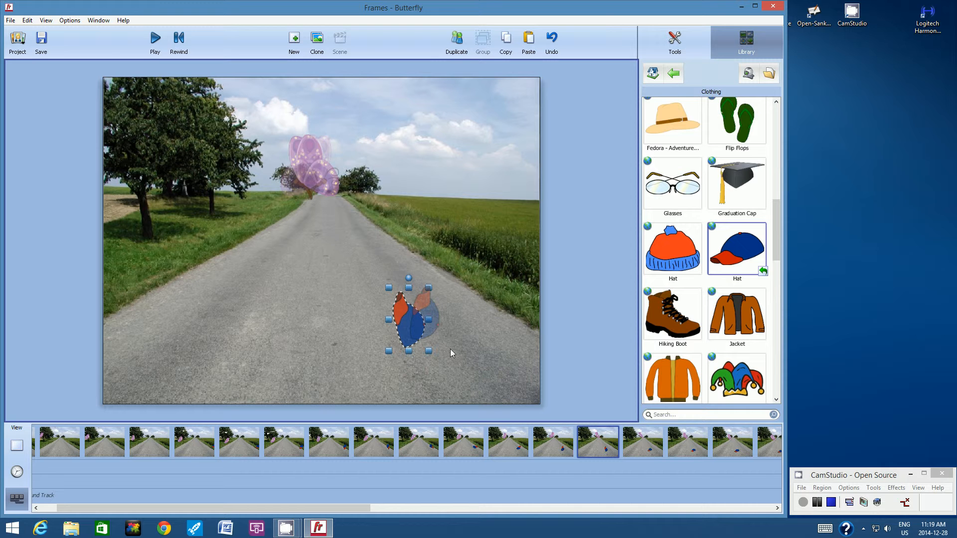
pyautogui.click(641, 438)
pyautogui.click(388, 322)
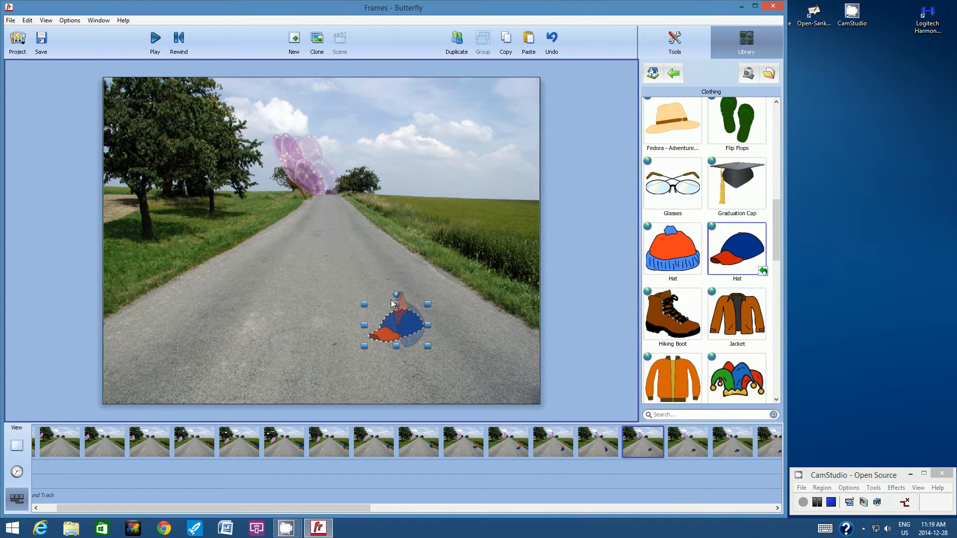
pyautogui.moveTo(395, 294); pyautogui.dragTo(421, 321)
# Rotate the hat slightly clockwise in the sixteenth frame so its brim points left and slightly up
pyautogui.click(683, 434)
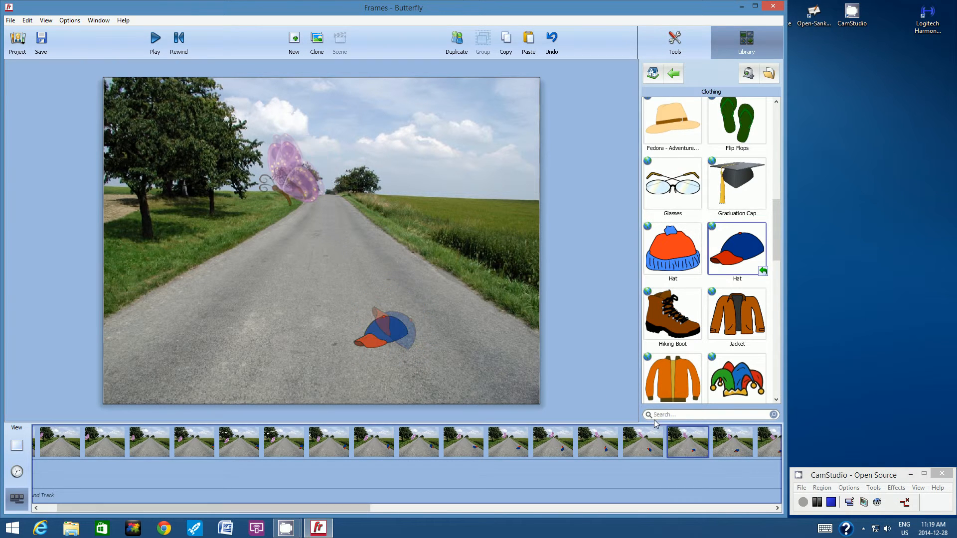
pyautogui.click(373, 334)
pyautogui.moveTo(382, 299); pyautogui.dragTo(402, 307)
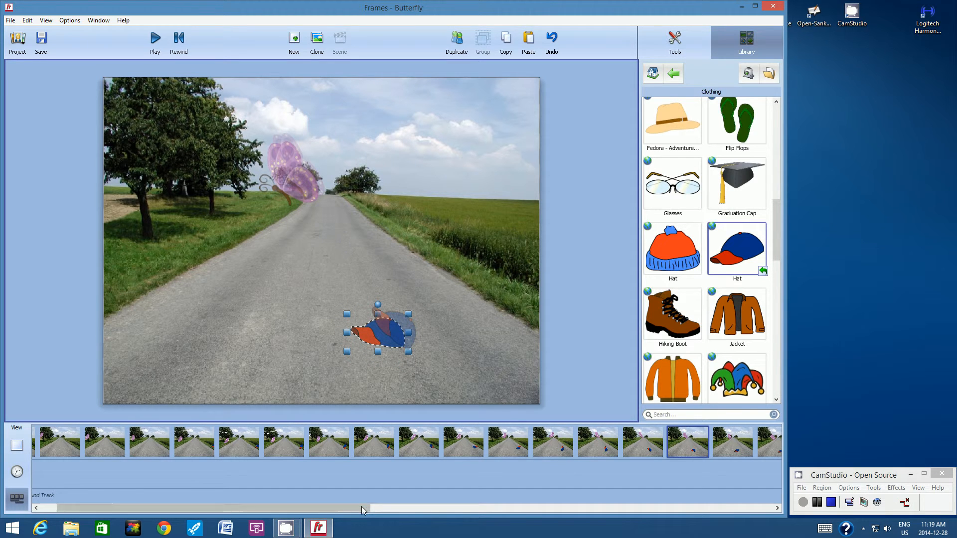
# Leave the seventeenth frame's hat unrotated and rotate the hat slightly counterclockwise in the eighteenth frame
pyautogui.moveTo(360, 507); pyautogui.dragTo(495, 506)
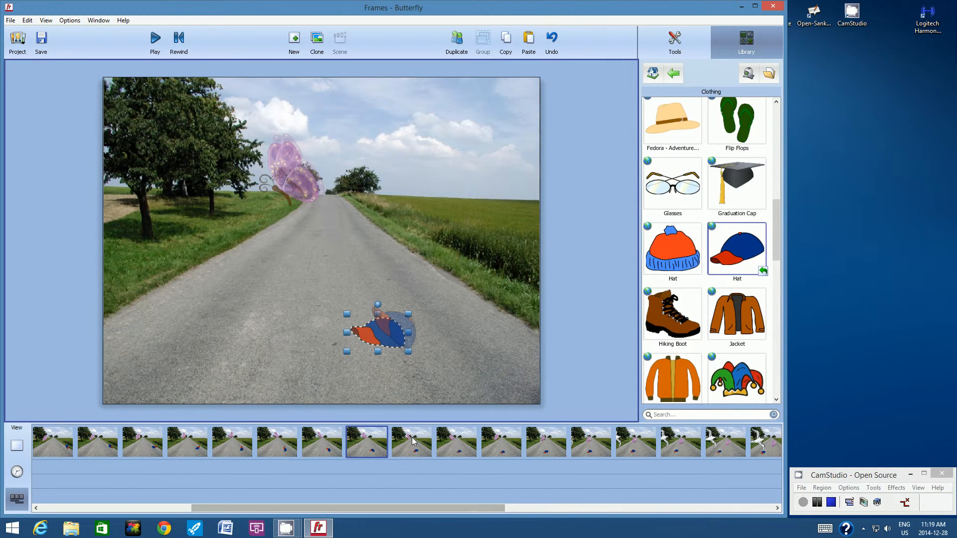
pyautogui.click(412, 440)
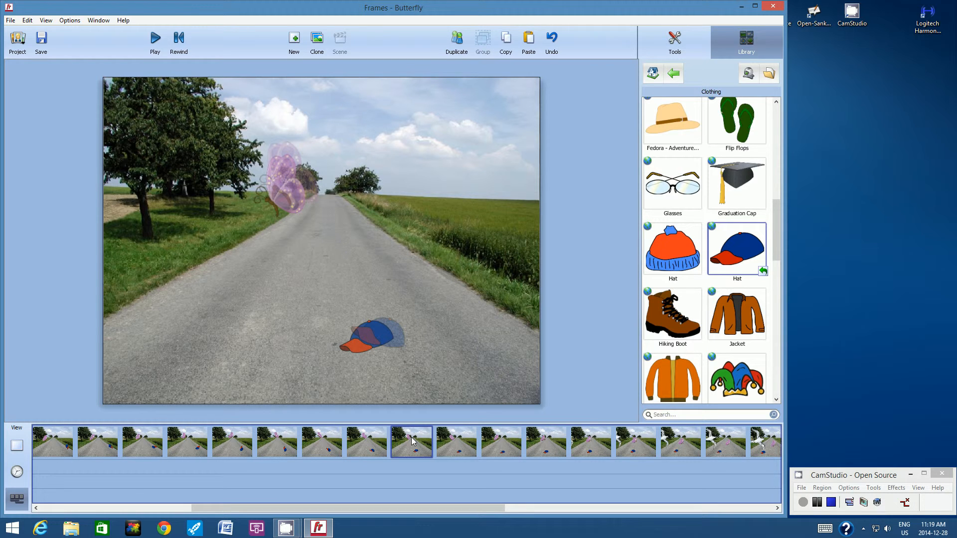
pyautogui.click(464, 438)
pyautogui.click(345, 339)
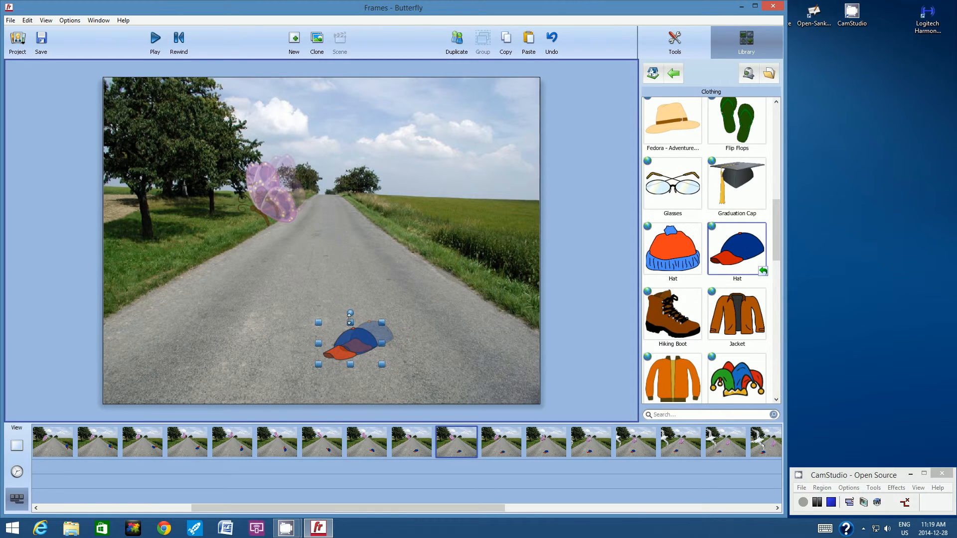
pyautogui.moveTo(351, 313); pyautogui.dragTo(337, 315)
# Rotate the hat counterclockwise in the nineteenth frame so its brim points down, and in the twentieth so it points down and slightly right
pyautogui.click(496, 446)
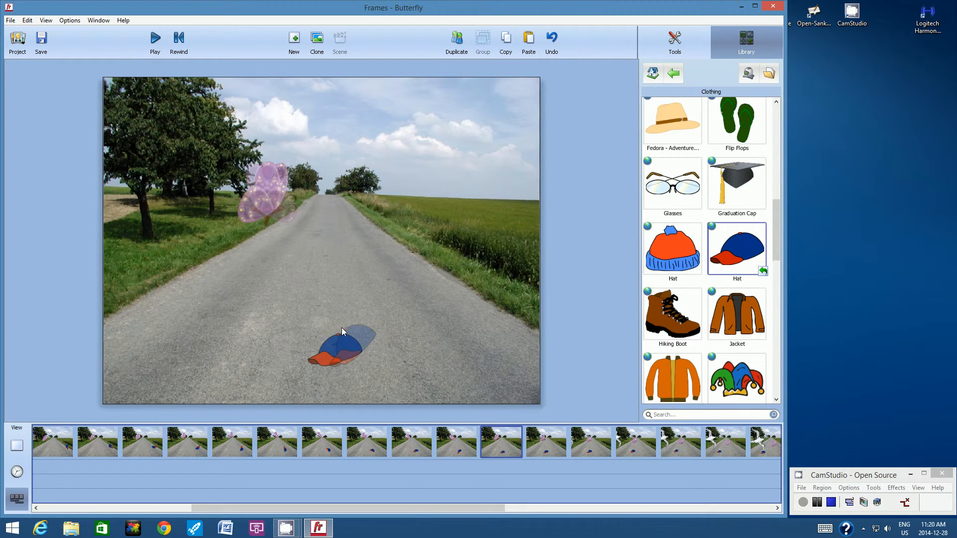
pyautogui.click(326, 348)
pyautogui.moveTo(334, 320); pyautogui.dragTo(324, 342)
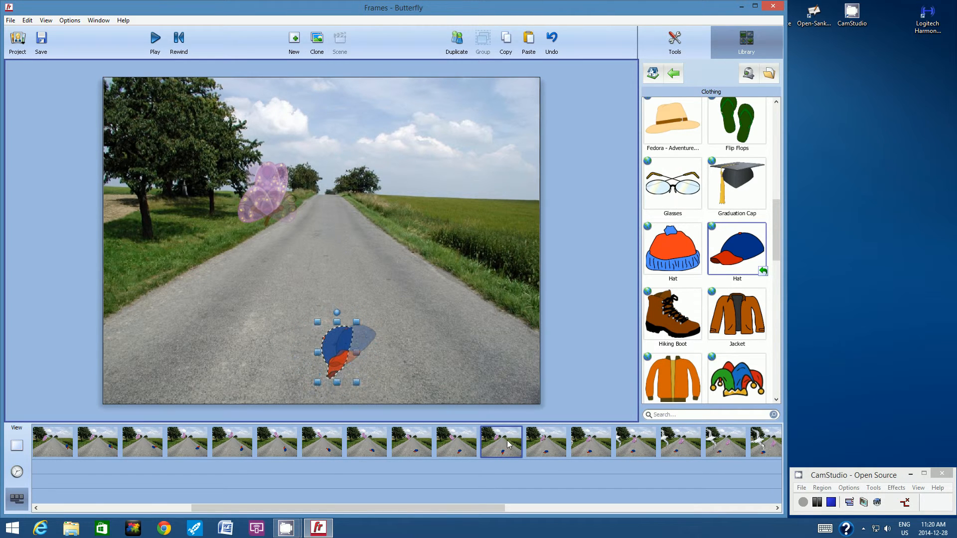
pyautogui.click(534, 444)
pyautogui.click(307, 346)
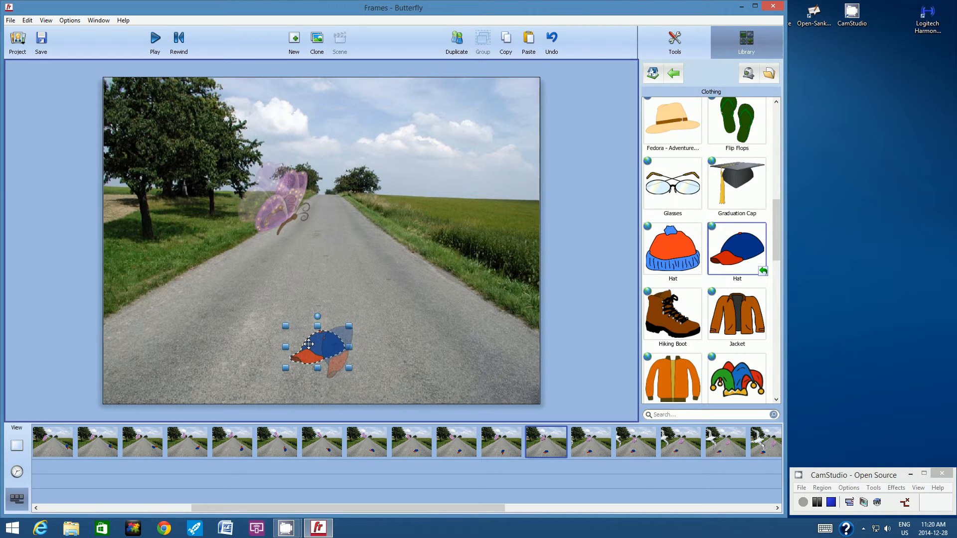
pyautogui.moveTo(317, 317); pyautogui.dragTo(298, 349)
# Rotate the hat in the twenty-first frame so its brim points right and slightly down, and in the twenty-second so it points up-right
pyautogui.click(577, 439)
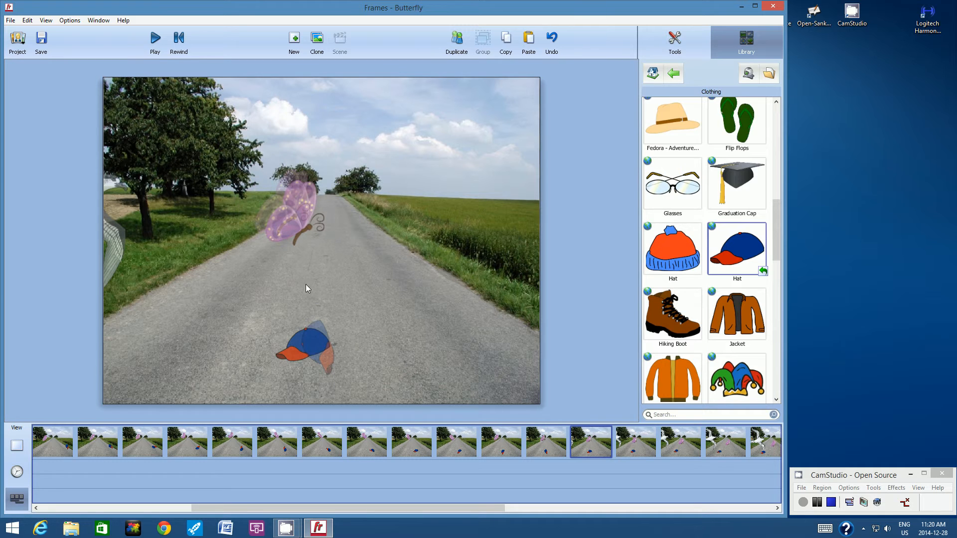
pyautogui.click(295, 341)
pyautogui.moveTo(302, 317); pyautogui.dragTo(289, 362)
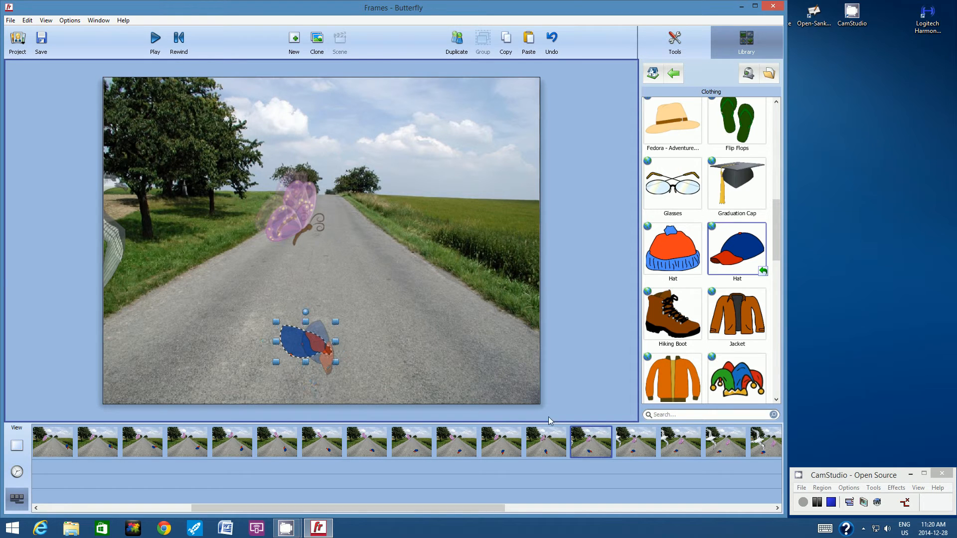
pyautogui.click(627, 443)
pyautogui.click(269, 346)
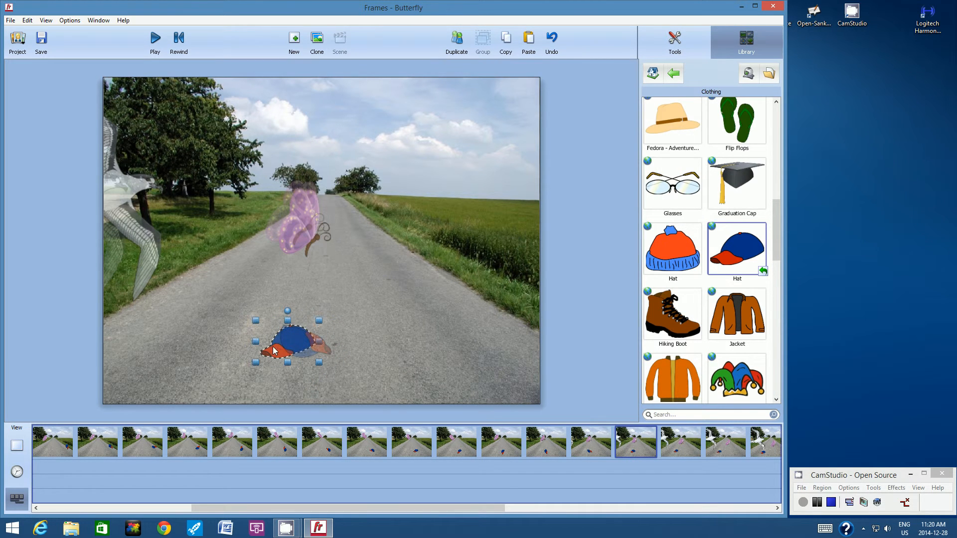
pyautogui.moveTo(303, 321); pyautogui.dragTo(291, 363)
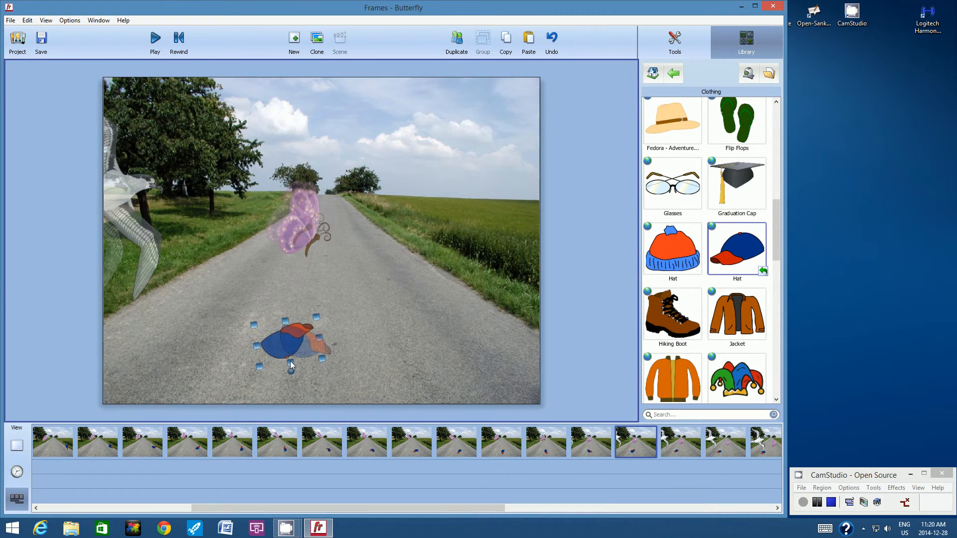
# Rotate the hat in the twenty-third frame so its brim points nearly straight up
pyautogui.click(694, 441)
pyautogui.click(254, 336)
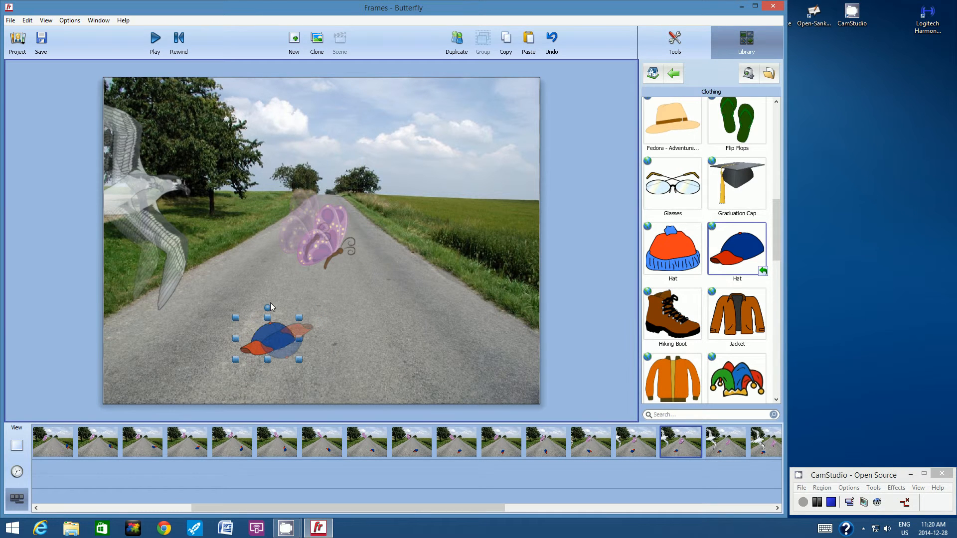
pyautogui.moveTo(279, 310); pyautogui.dragTo(284, 355)
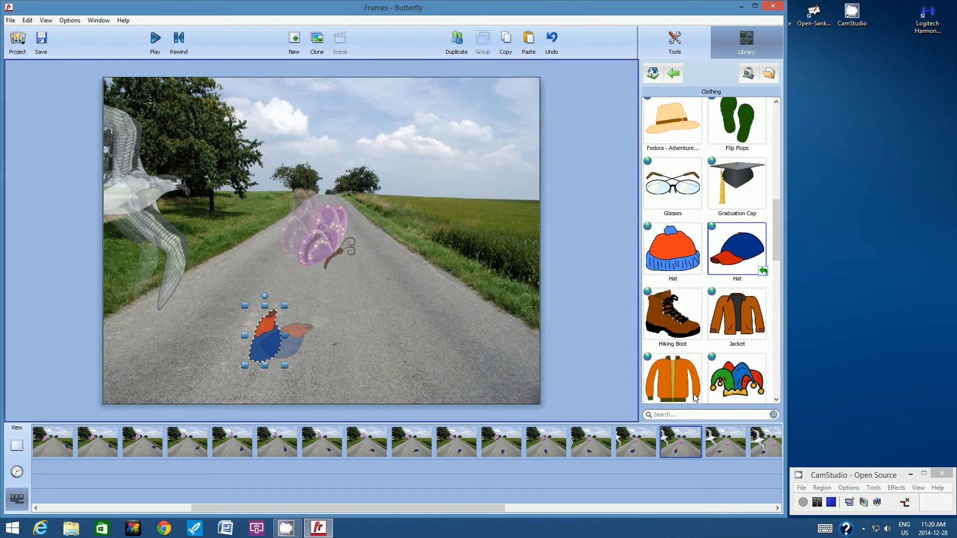
# Rotate the hat clockwise in the twenty-fourth frame so its brim points up, and in the twenty-fifth so it points up and slightly left
pyautogui.click(726, 443)
pyautogui.click(246, 342)
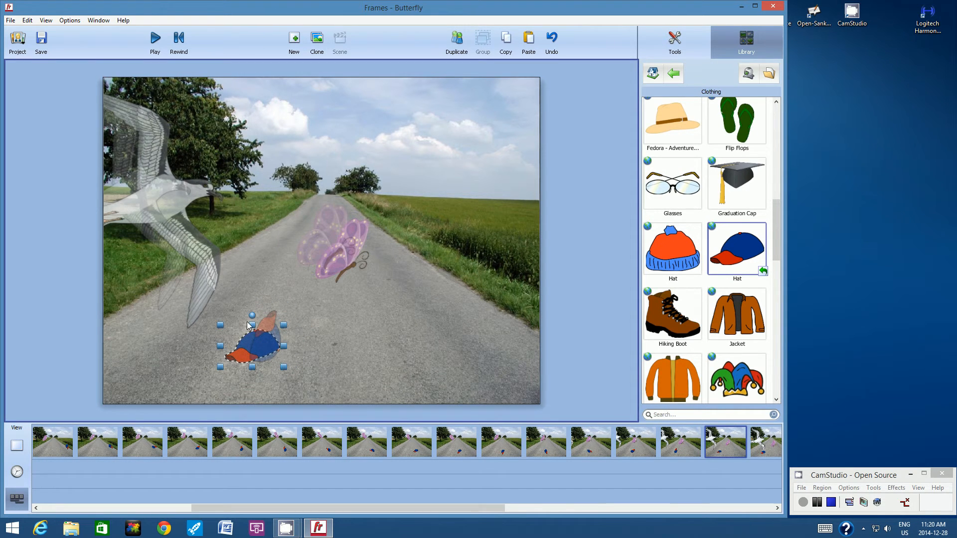
pyautogui.moveTo(275, 322); pyautogui.dragTo(279, 354)
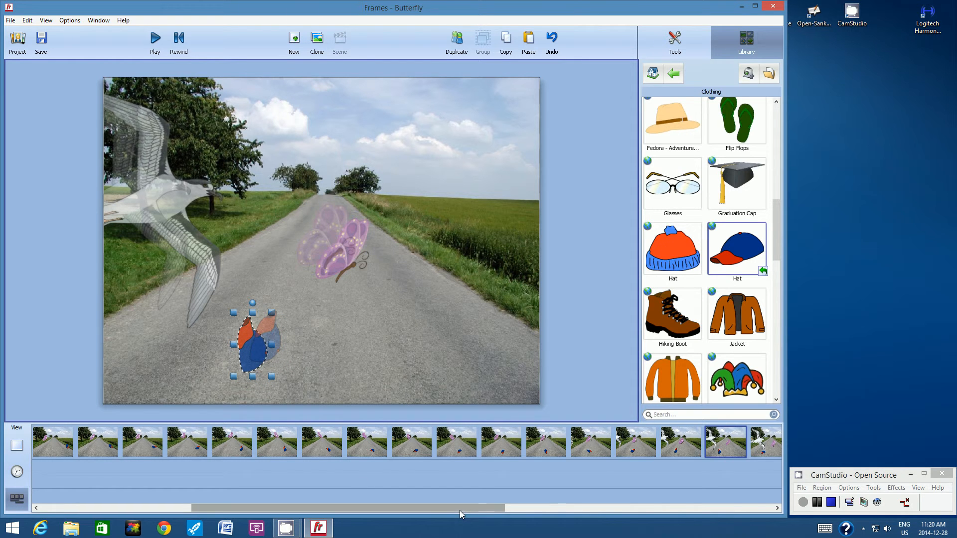
pyautogui.moveTo(459, 510); pyautogui.dragTo(658, 495)
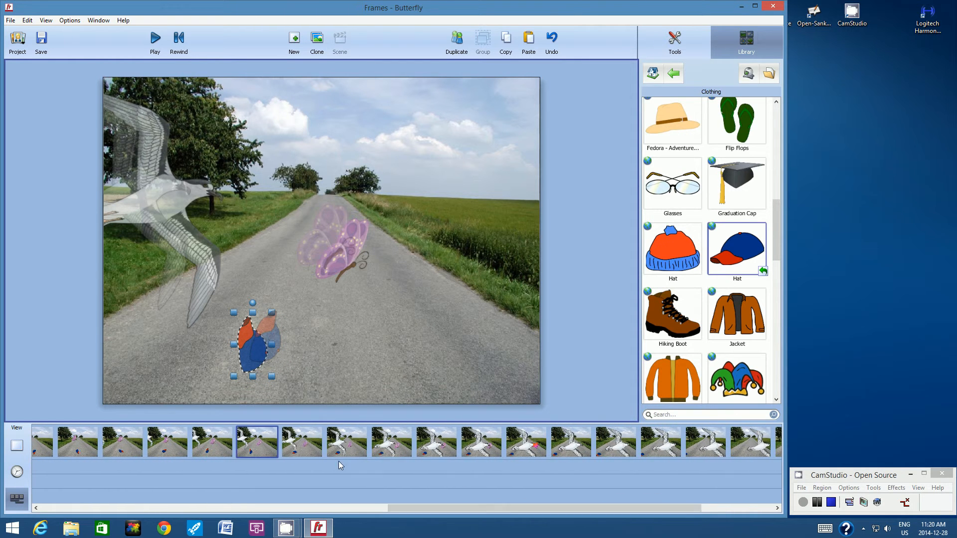
pyautogui.click(313, 443)
pyautogui.click(227, 355)
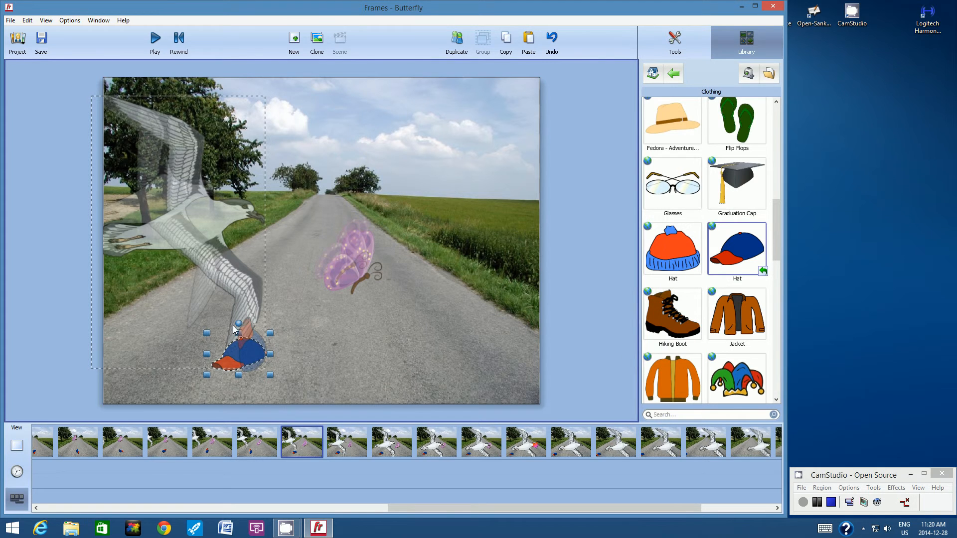
pyautogui.moveTo(239, 324); pyautogui.dragTo(267, 349)
# Rotate the hat clockwise in the twenty-sixth frame so its brim points up-left, and less in the twenty-seventh so it points nearly left
pyautogui.click(351, 445)
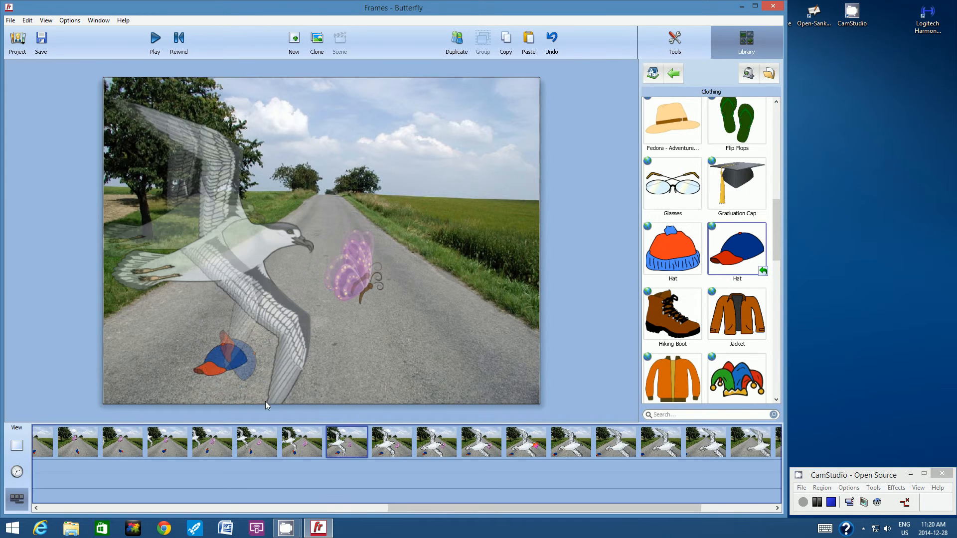
pyautogui.click(211, 358)
pyautogui.moveTo(224, 333); pyautogui.dragTo(243, 346)
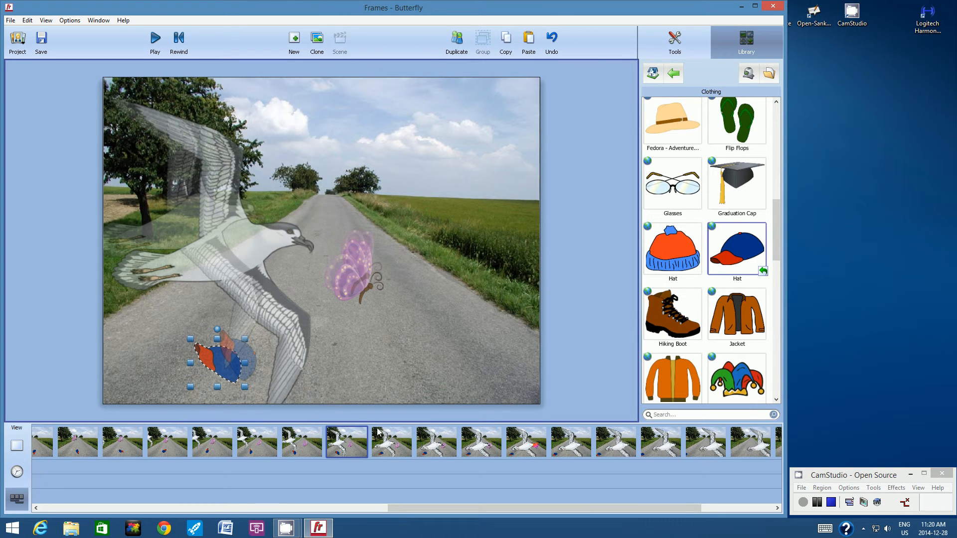
pyautogui.click(402, 440)
pyautogui.click(196, 363)
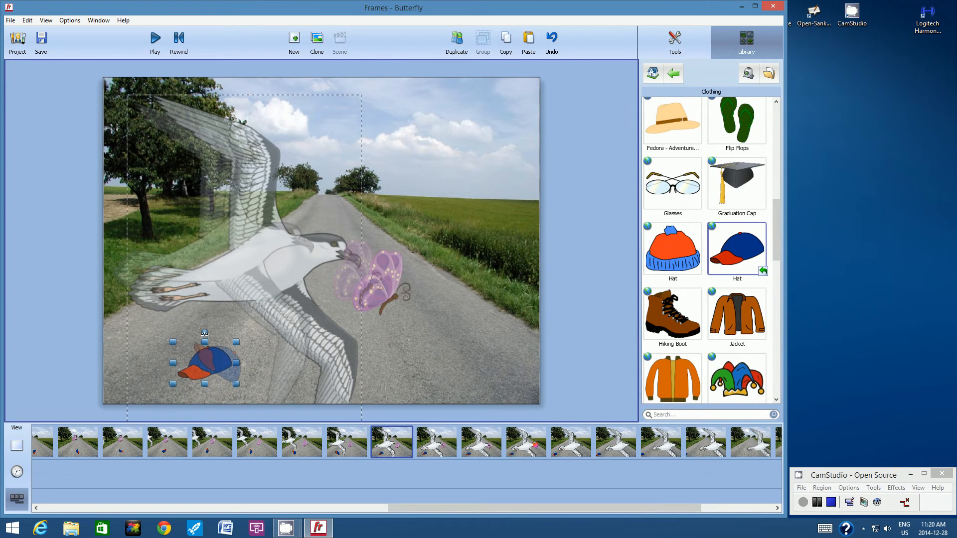
pyautogui.moveTo(205, 333); pyautogui.dragTo(222, 346)
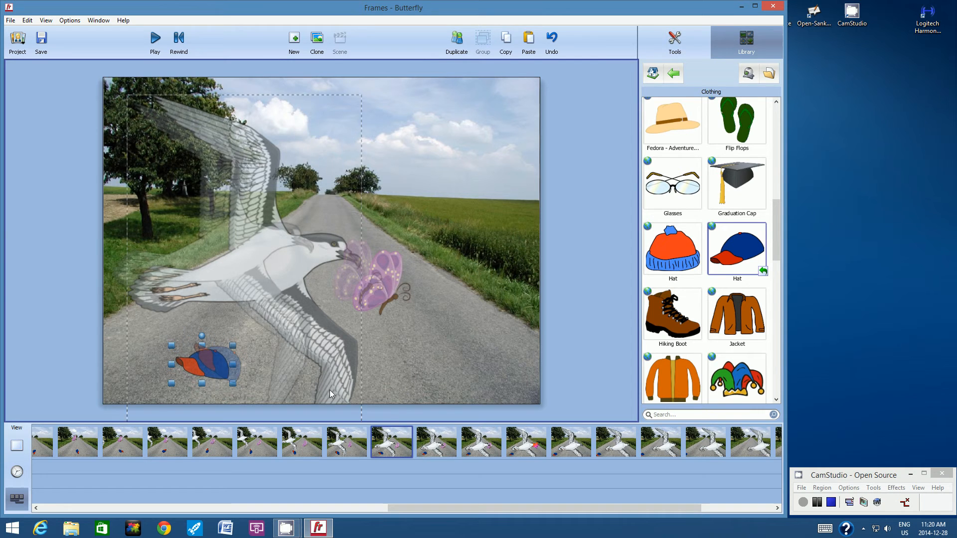
# Rotate the hat slightly clockwise in the twenty-eighth frame and slightly counterclockwise in the twenty-ninth
pyautogui.click(430, 440)
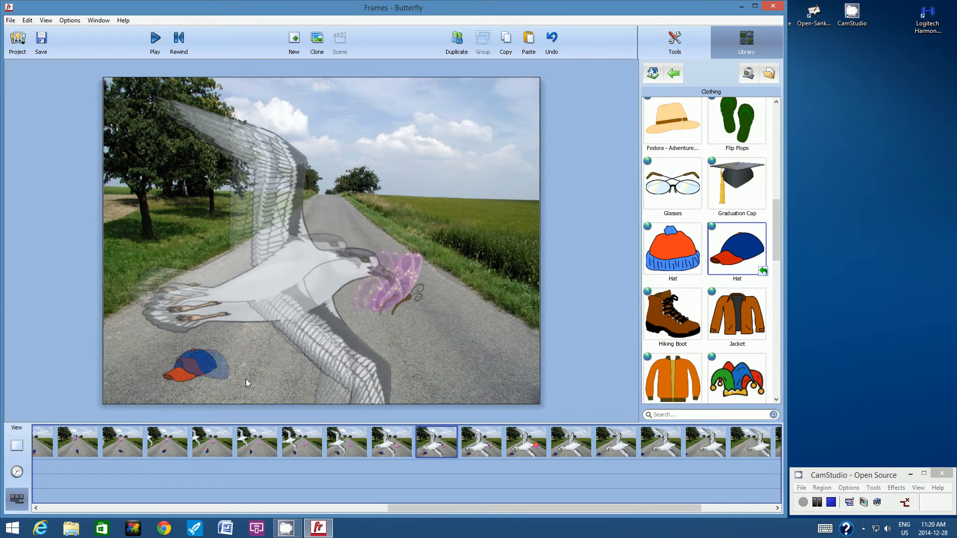
pyautogui.click(175, 371)
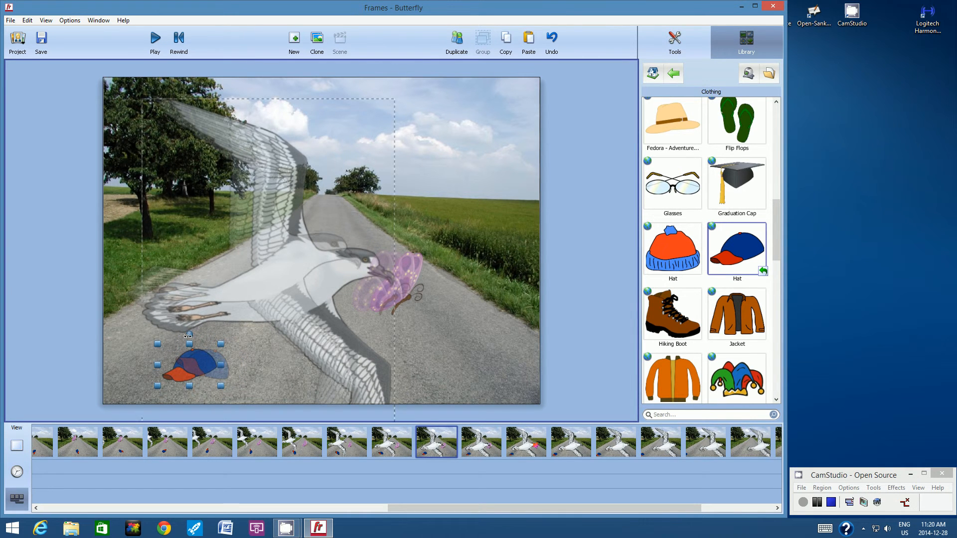
pyautogui.moveTo(188, 336); pyautogui.dragTo(199, 335)
pyautogui.click(481, 442)
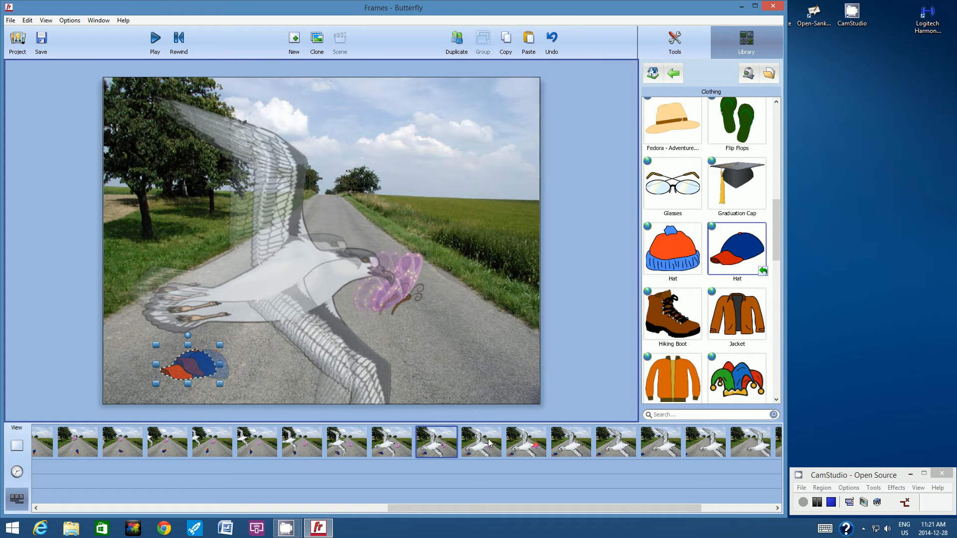
pyautogui.click(164, 380)
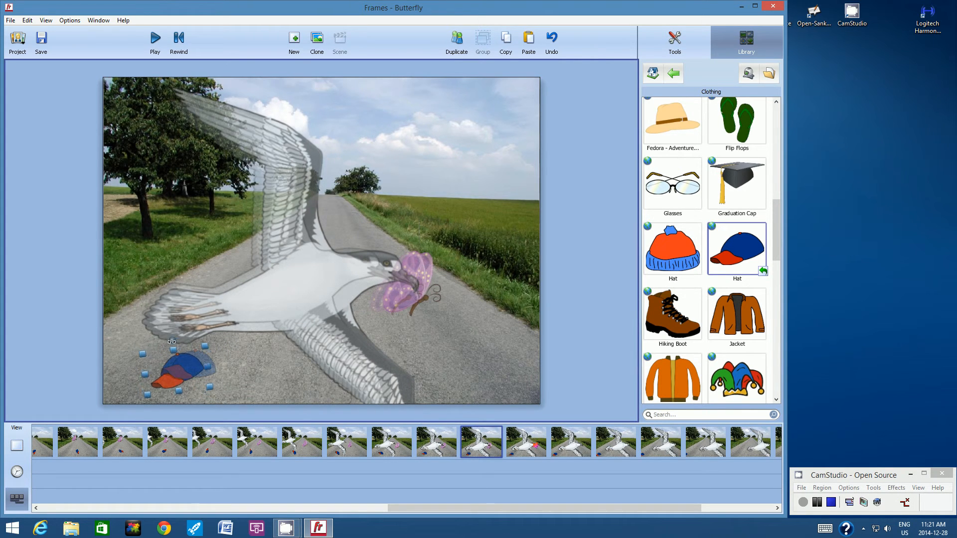
# Rotate the hat counterclockwise in the thirtieth frame so its brim points down, and in the thirty-first so it points down-right
pyautogui.click(523, 441)
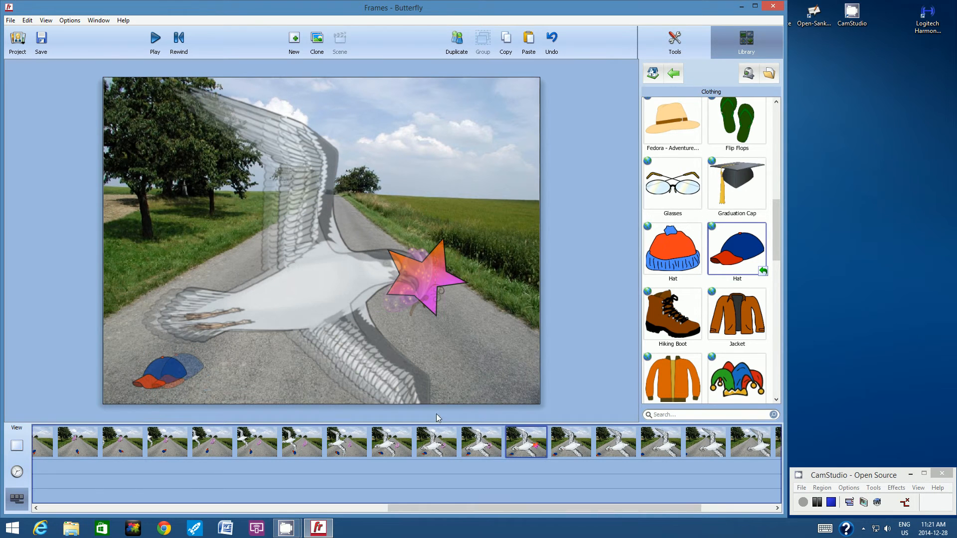
pyautogui.click(144, 379)
pyautogui.moveTo(150, 345); pyautogui.dragTo(142, 358)
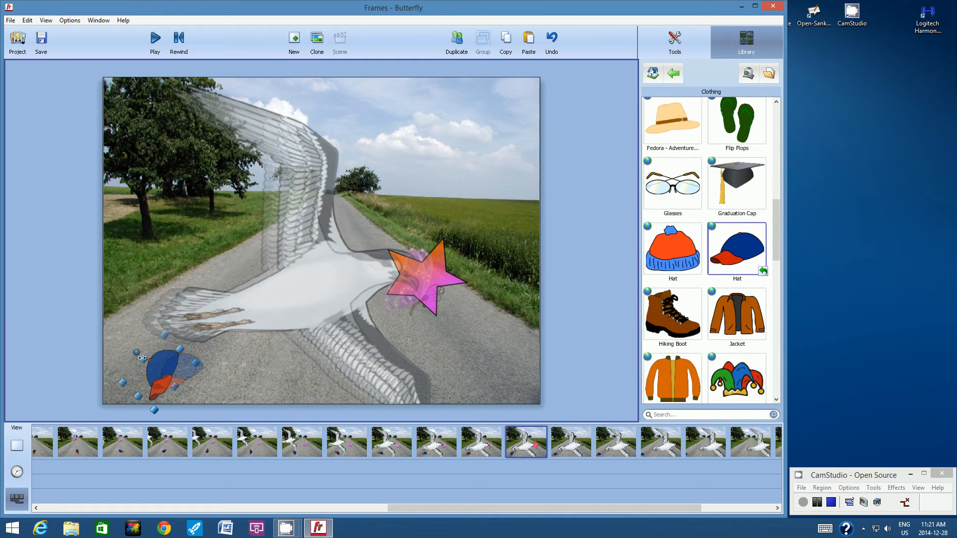
pyautogui.click(573, 443)
pyautogui.click(145, 378)
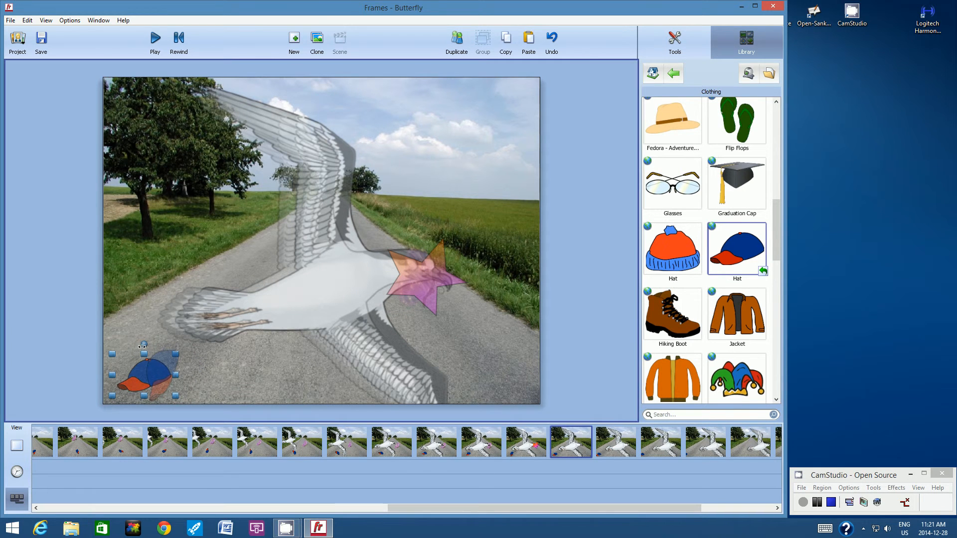
pyautogui.moveTo(139, 350); pyautogui.dragTo(141, 381)
# Rotate the hat in the thirty-second frame so its brim points right, and in the thirty-third so it points up-right
pyautogui.click(609, 441)
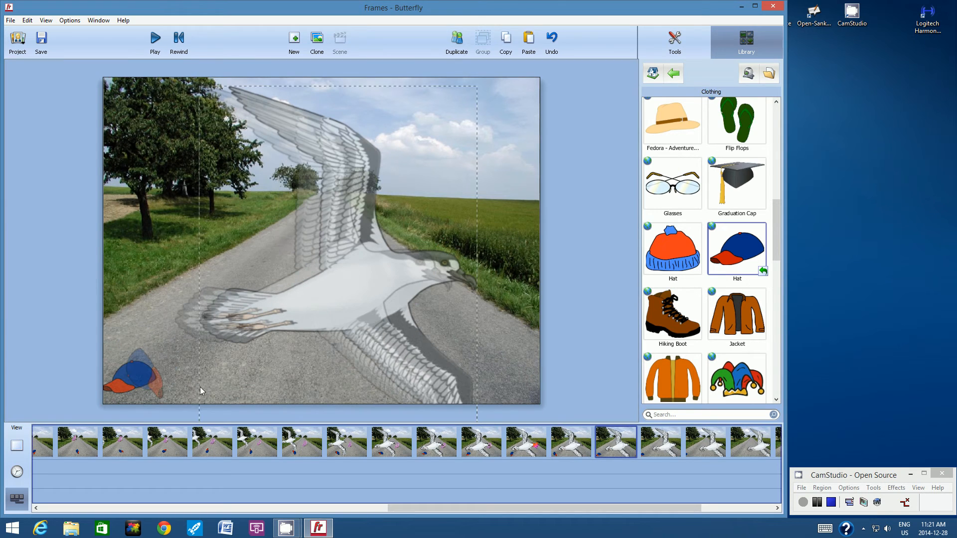
pyautogui.click(121, 374)
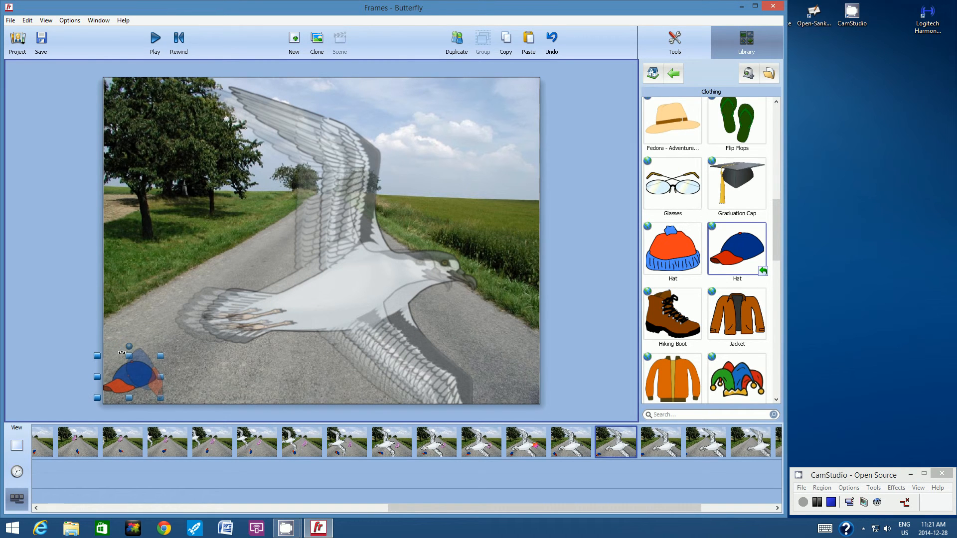
pyautogui.moveTo(121, 374); pyautogui.dragTo(124, 398)
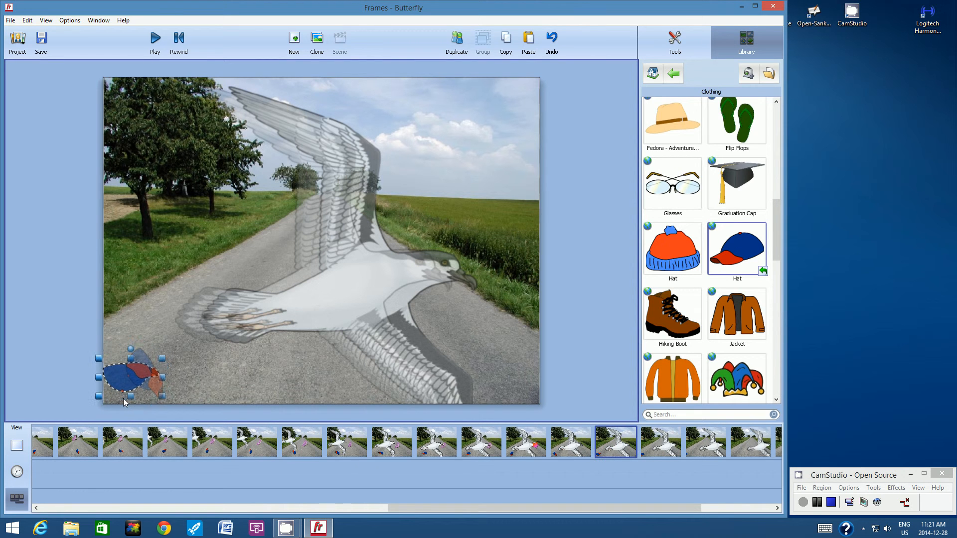
pyautogui.click(669, 437)
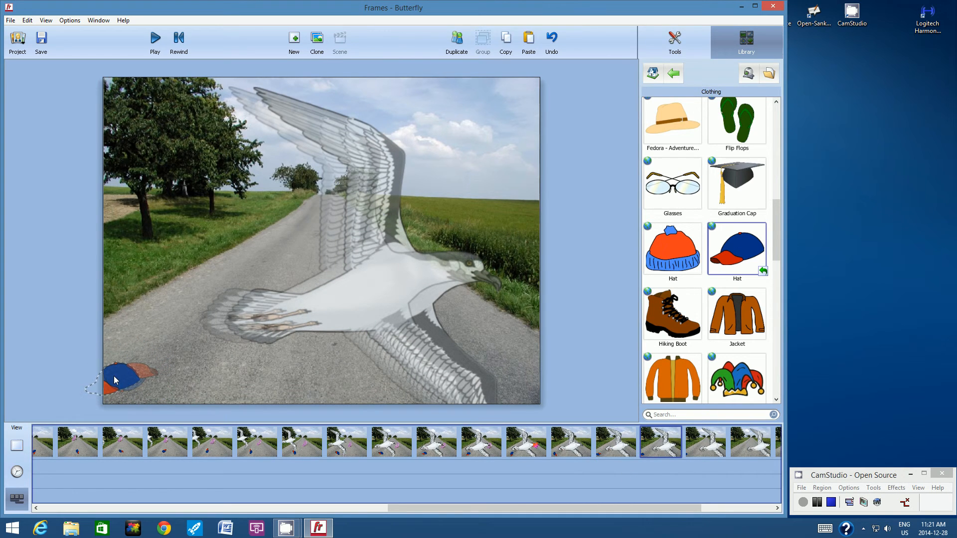
pyautogui.click(114, 380)
pyautogui.moveTo(112, 348); pyautogui.dragTo(119, 392)
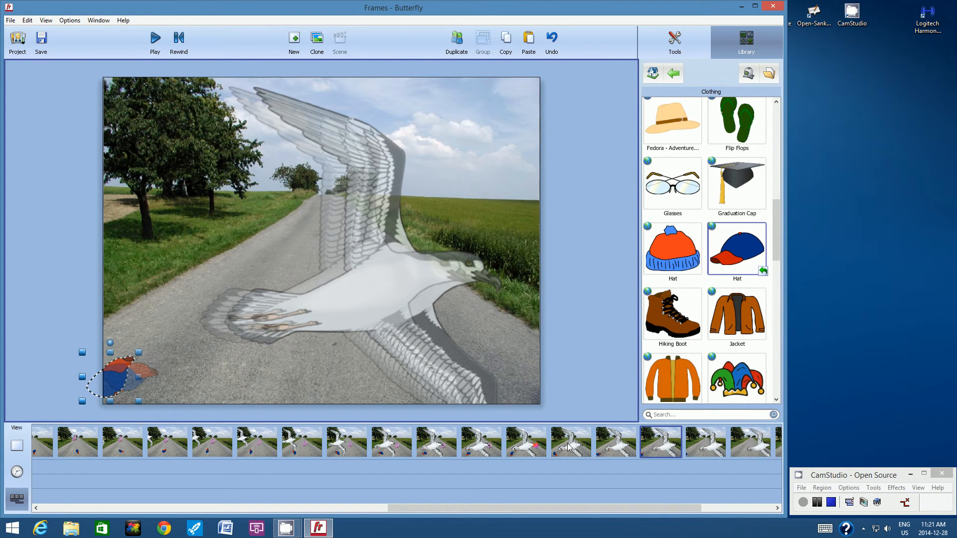
# Rotate the mostly off-stage hat in the thirty-fourth frame so its brim points up and slightly right
pyautogui.click(718, 451)
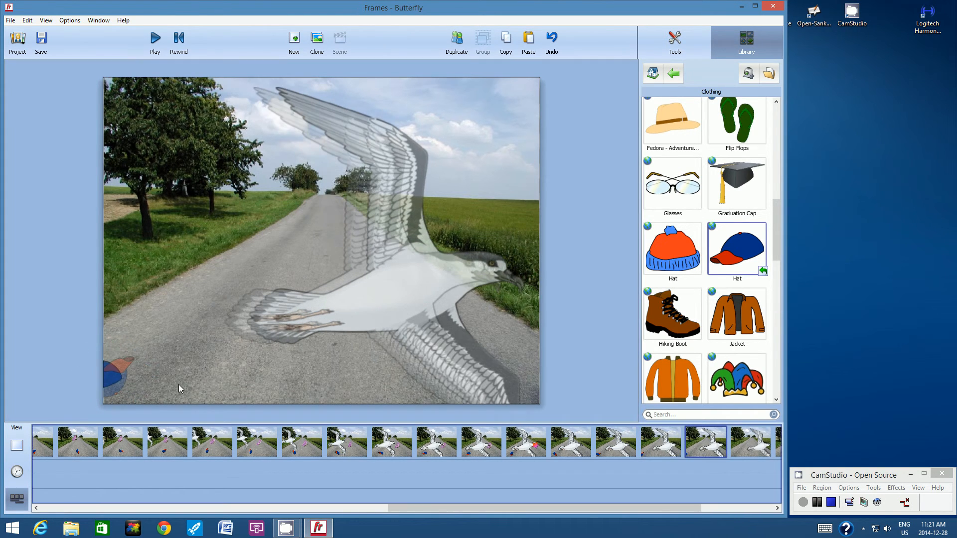
pyautogui.click(107, 375)
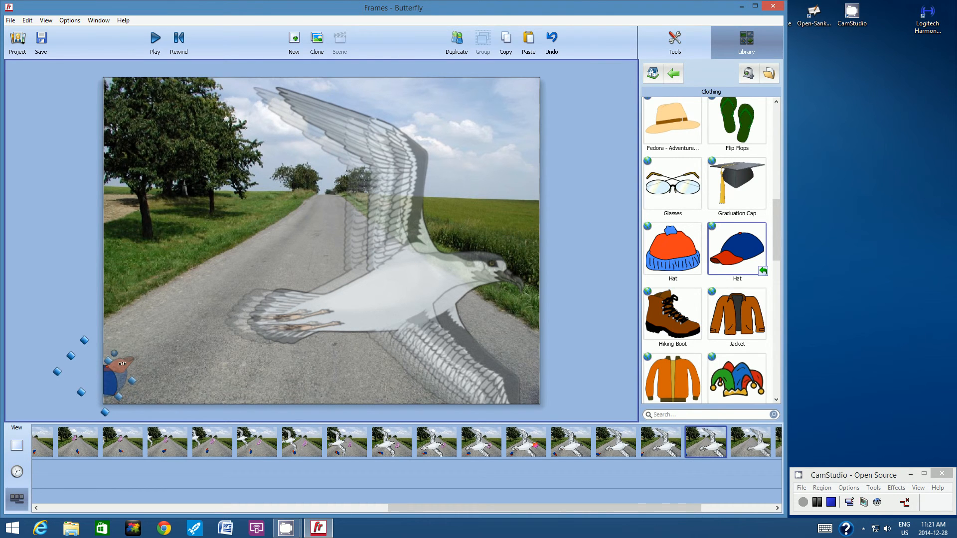
pyautogui.moveTo(122, 363); pyautogui.dragTo(103, 387)
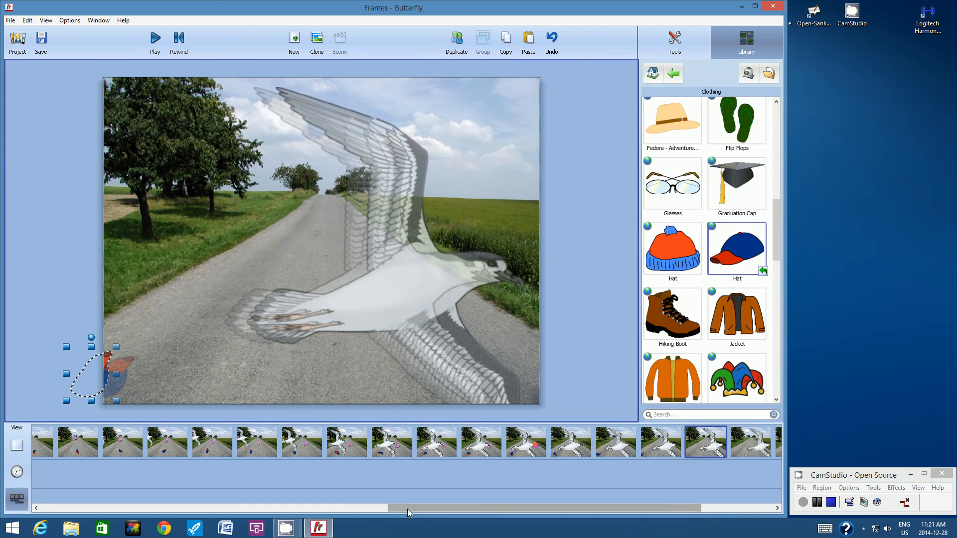
# Return to the first frame, turn off Onion Skin, and play the animation from the start
pyautogui.moveTo(408, 509); pyautogui.dragTo(60, 509)
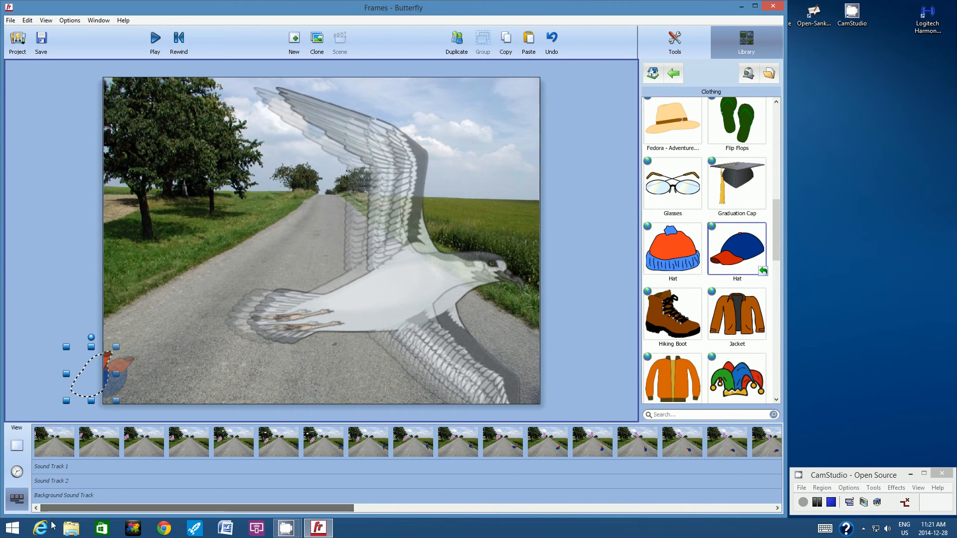
pyautogui.click(93, 187)
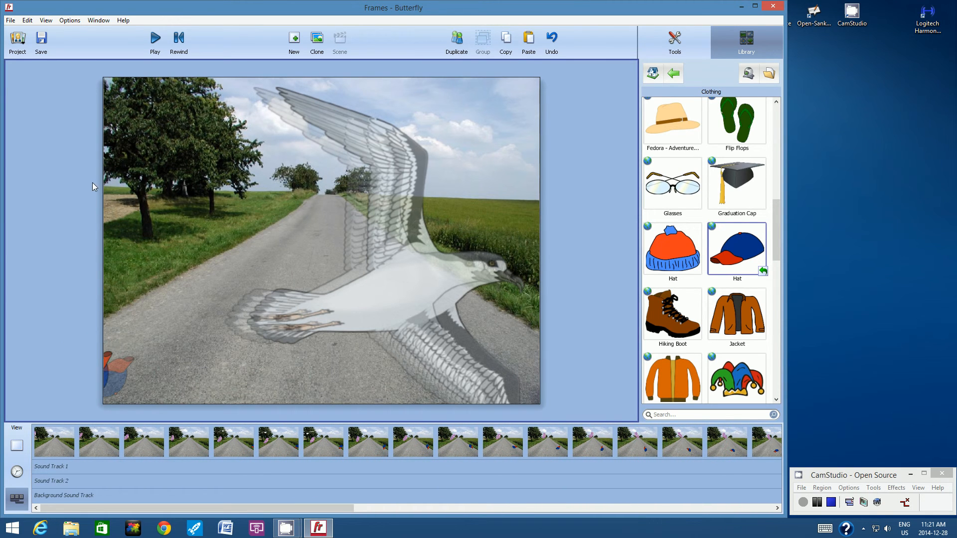
pyautogui.click(53, 447)
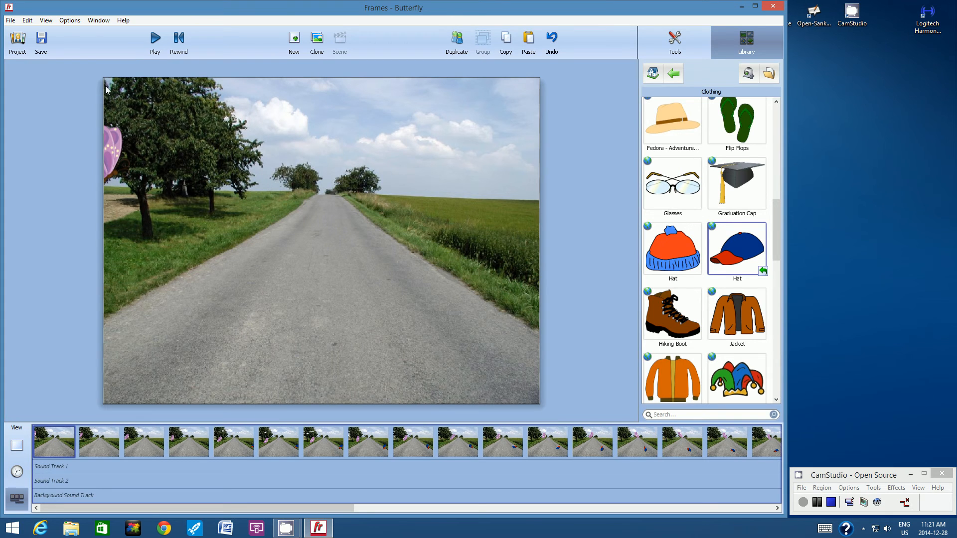
pyautogui.click(46, 20)
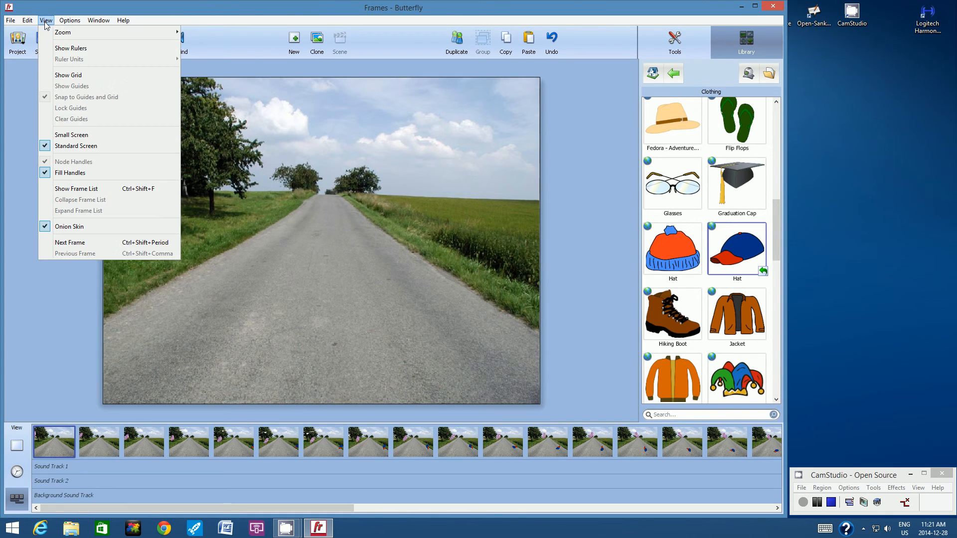
pyautogui.click(79, 227)
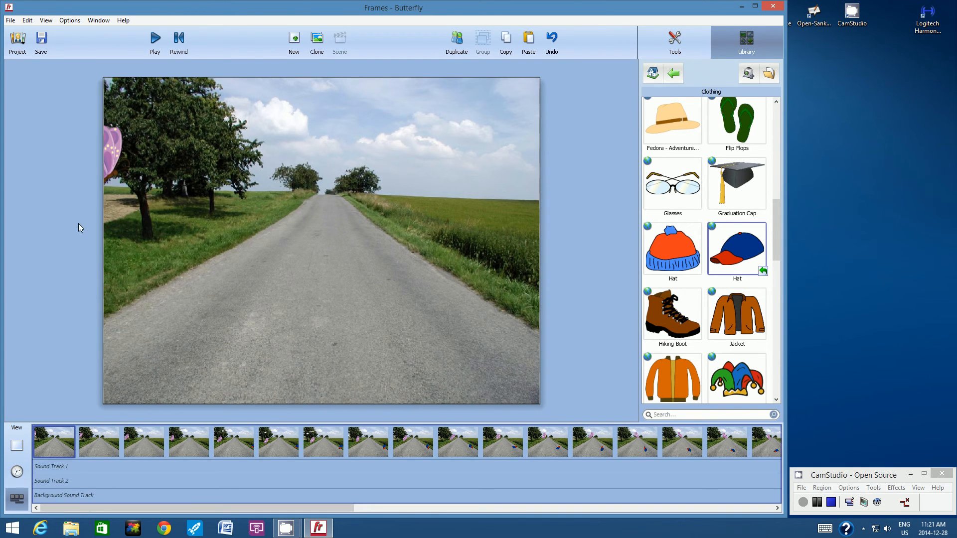
pyautogui.click(161, 40)
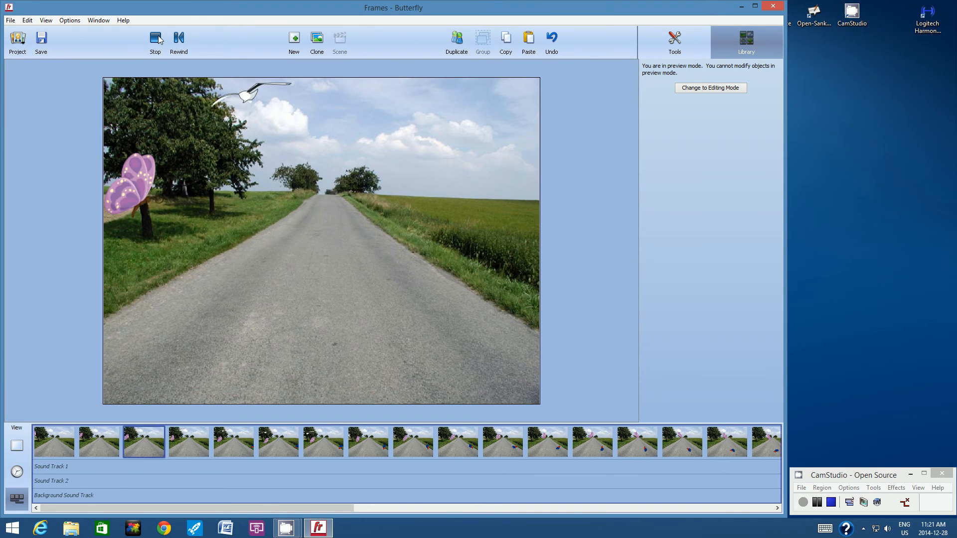